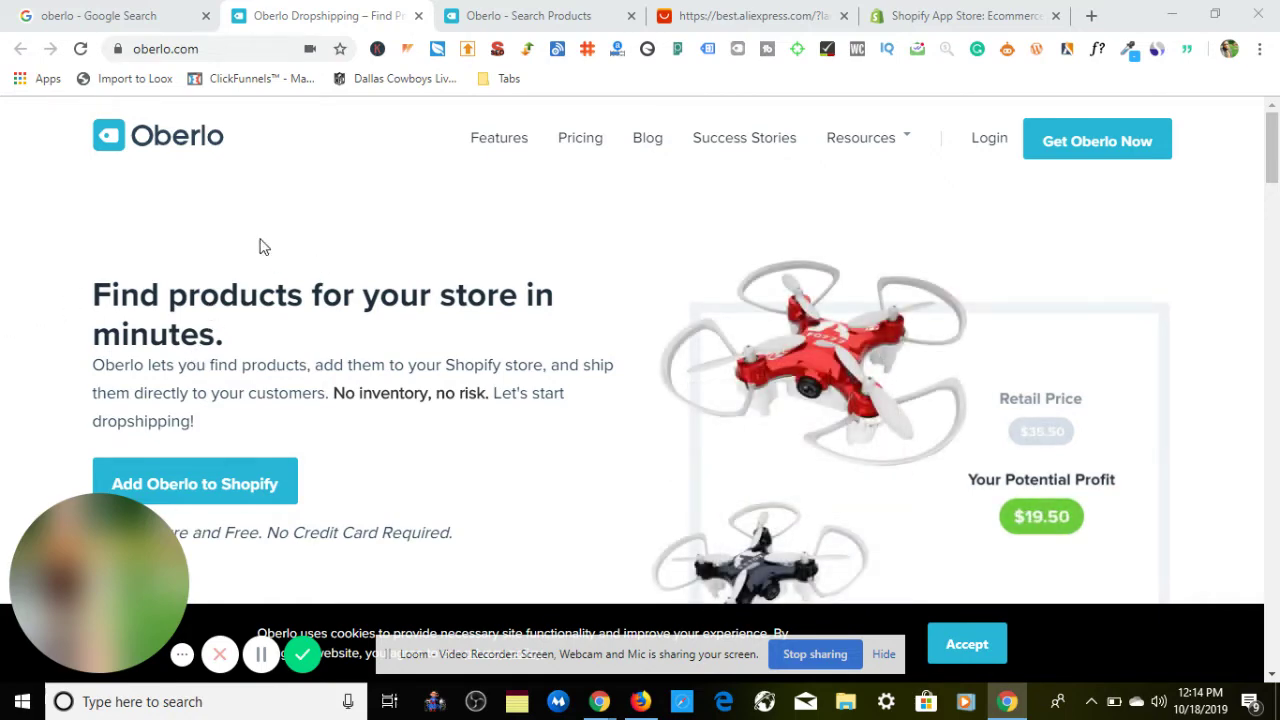
# Search Google for "oberlo chrome extension" and open the Chrome Web Store page of Oberlo - Aliexpress.com Product Importer
pyautogui.click(107, 17)
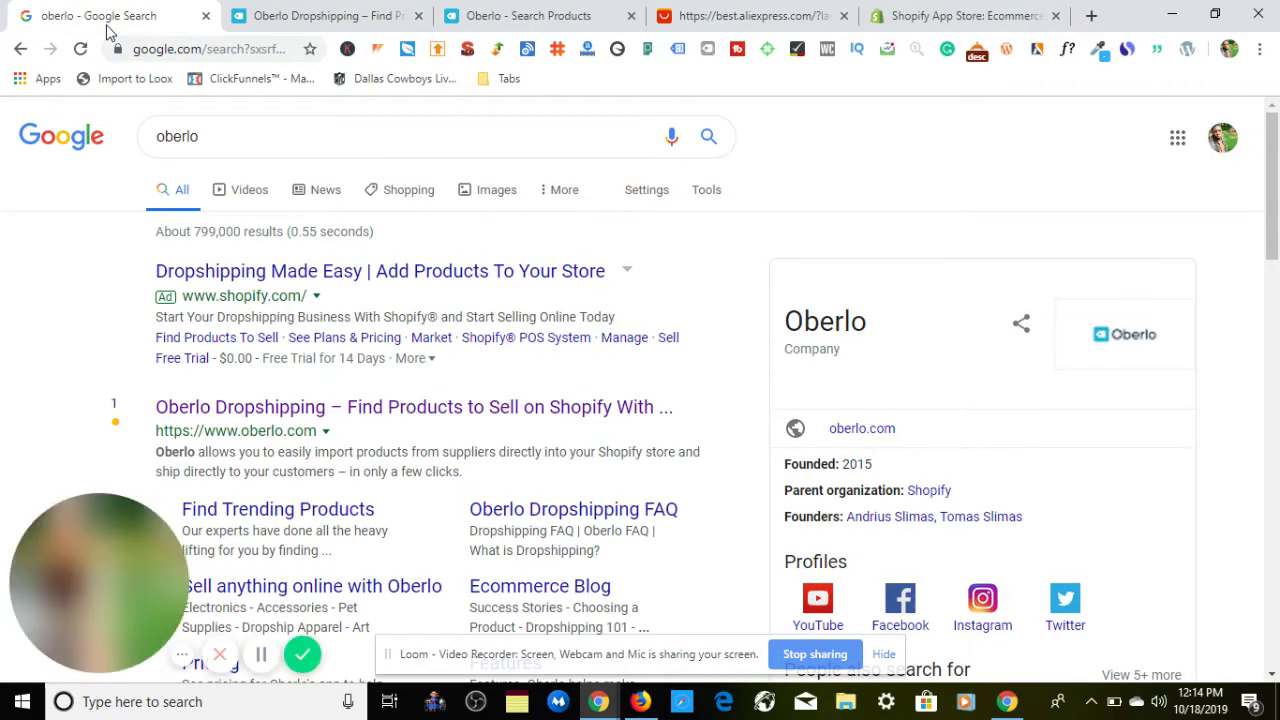
pyautogui.click(287, 133)
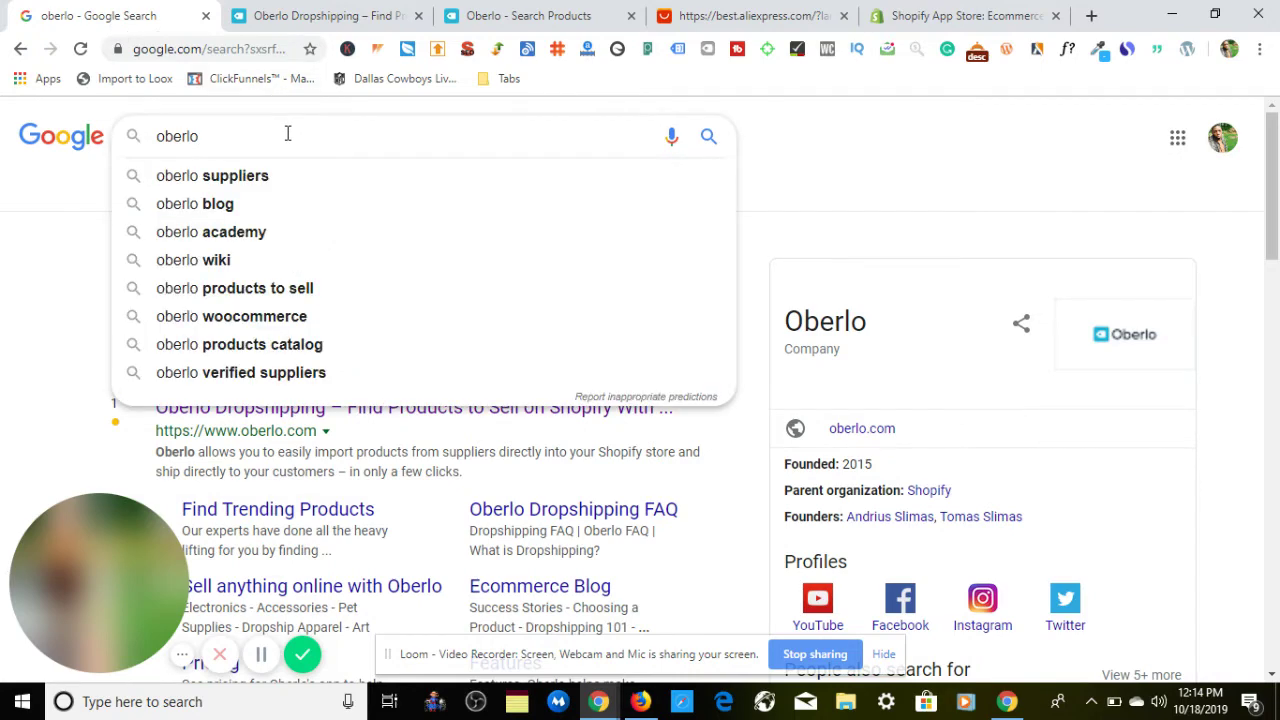
pyautogui.write('chr')
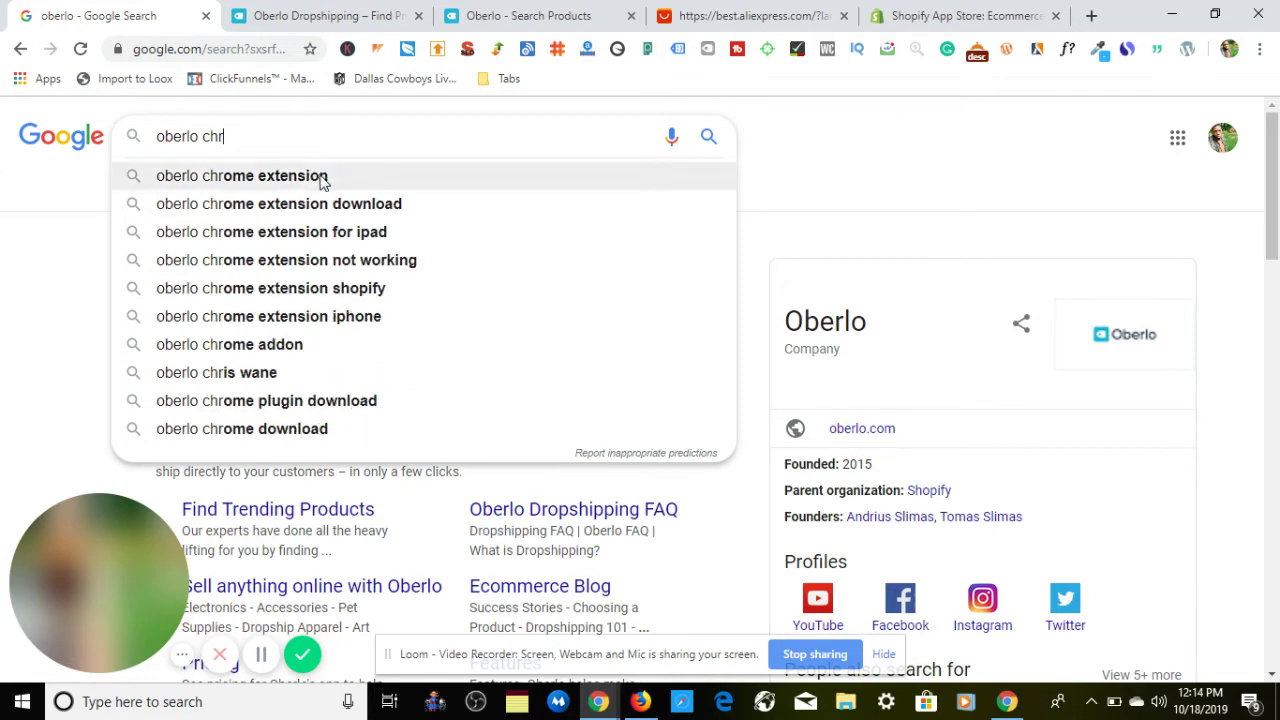
pyautogui.click(320, 176)
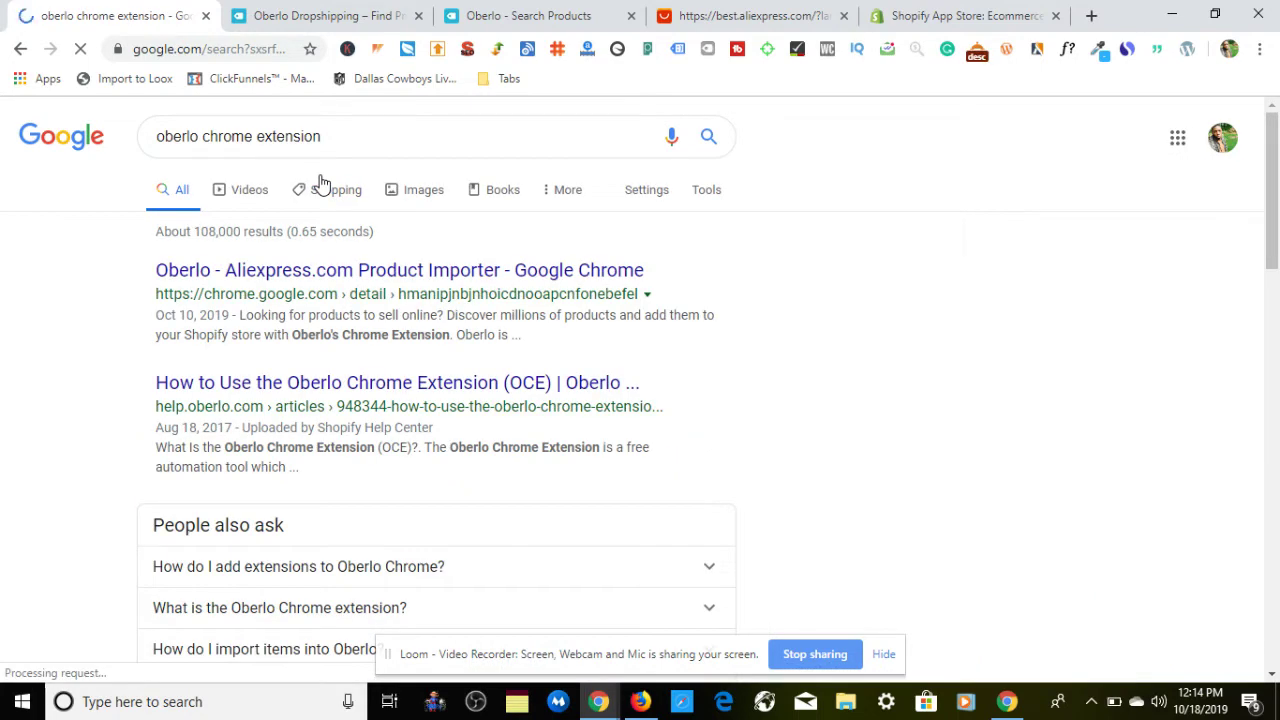
pyautogui.click(322, 186)
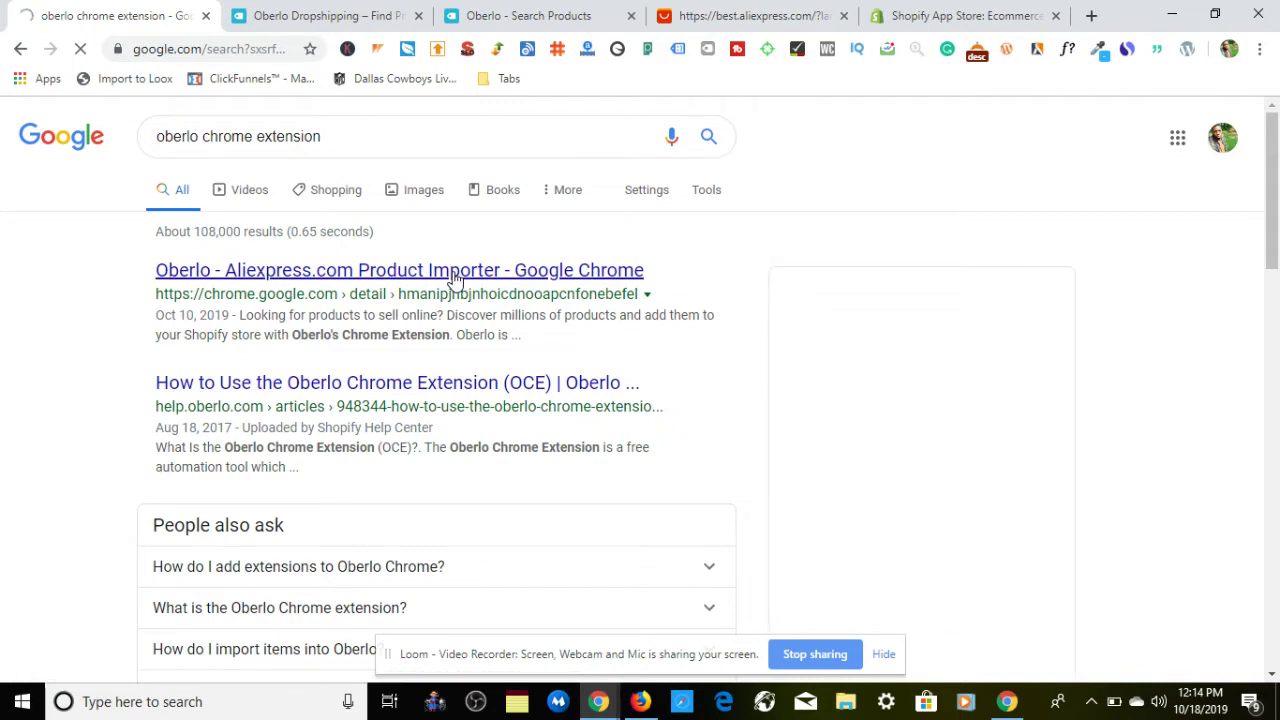
pyautogui.click(455, 277)
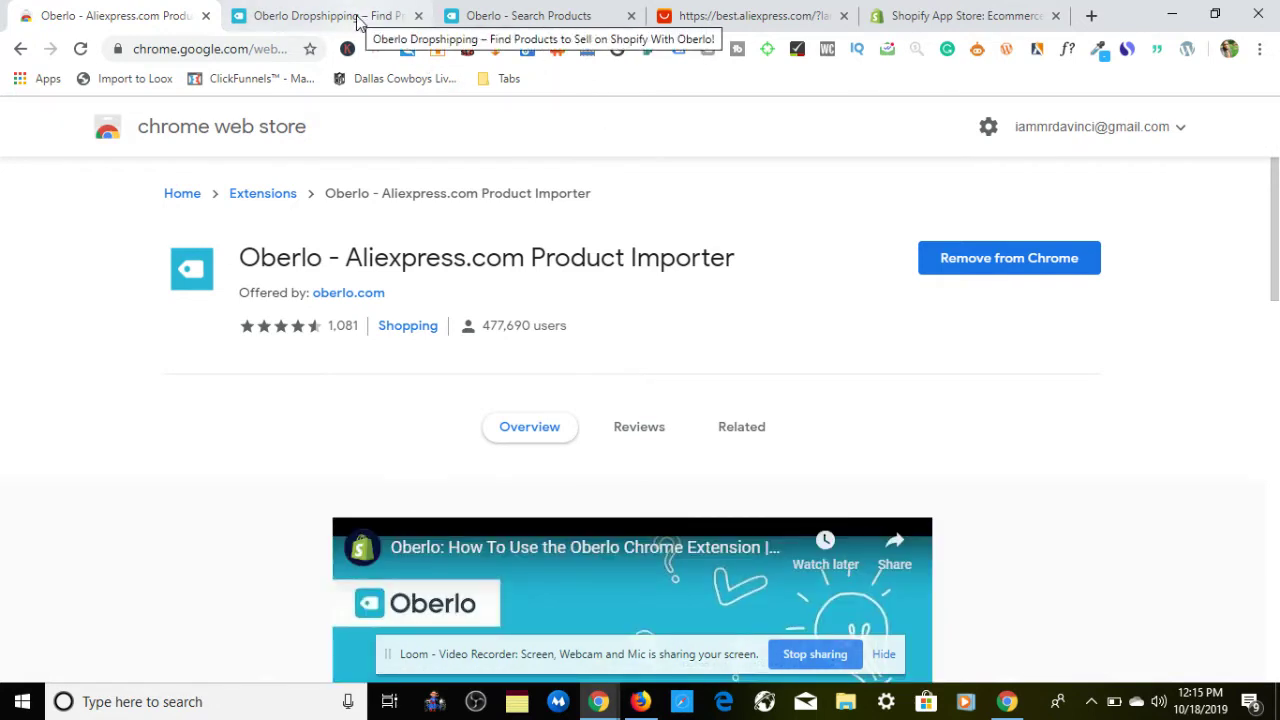
# Go to google.com, search for "oberlo", and bring up the already open Oberlo homepage
pyautogui.click(215, 57)
pyautogui.write('google.com')
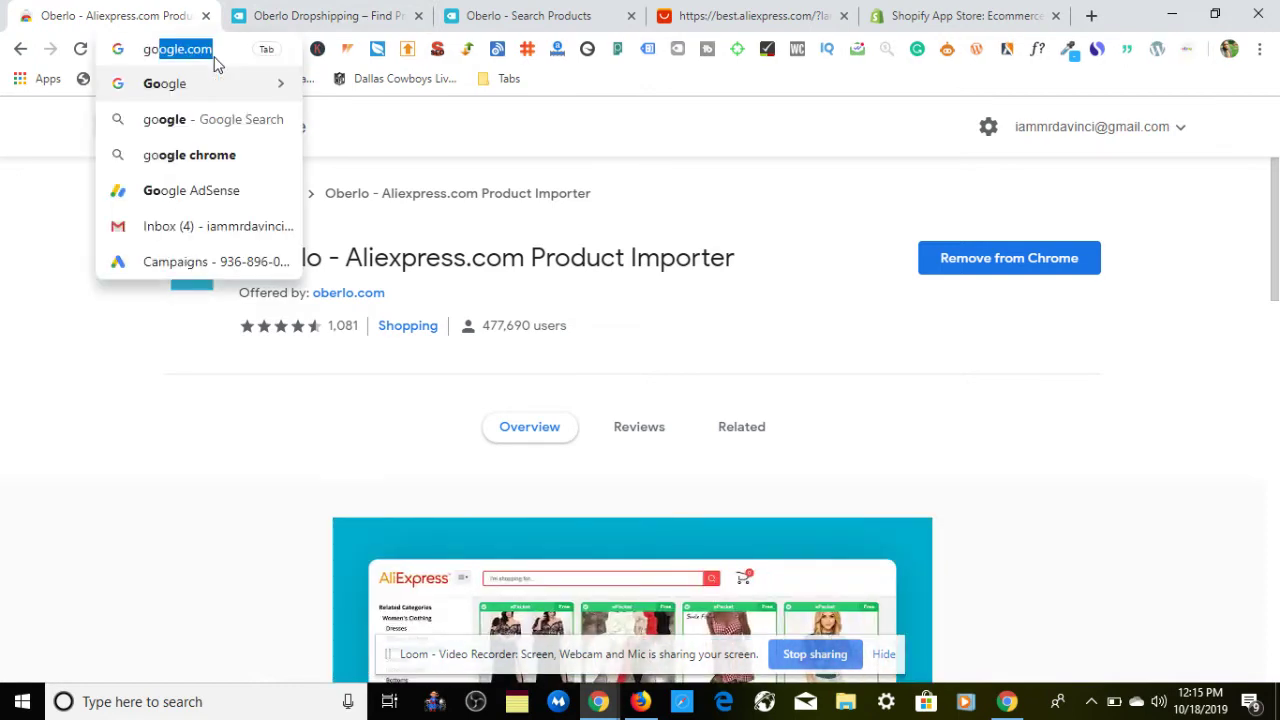
pyautogui.press('Return')
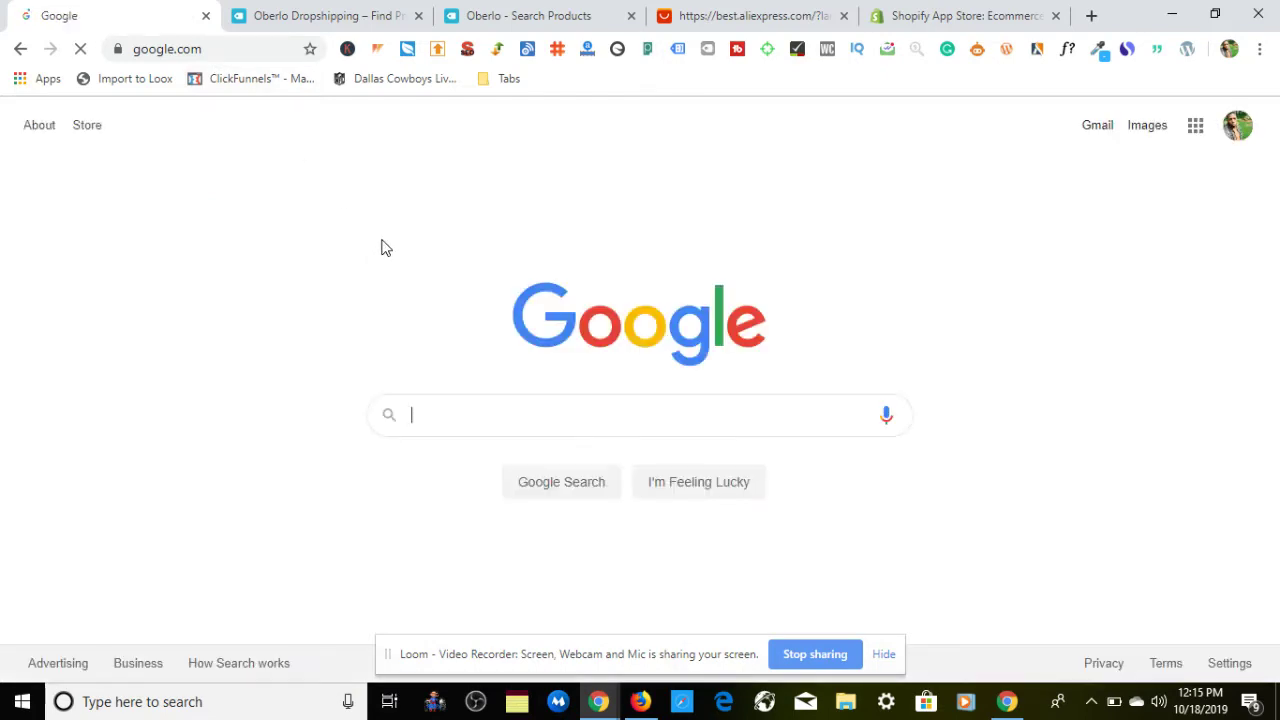
pyautogui.write('o')
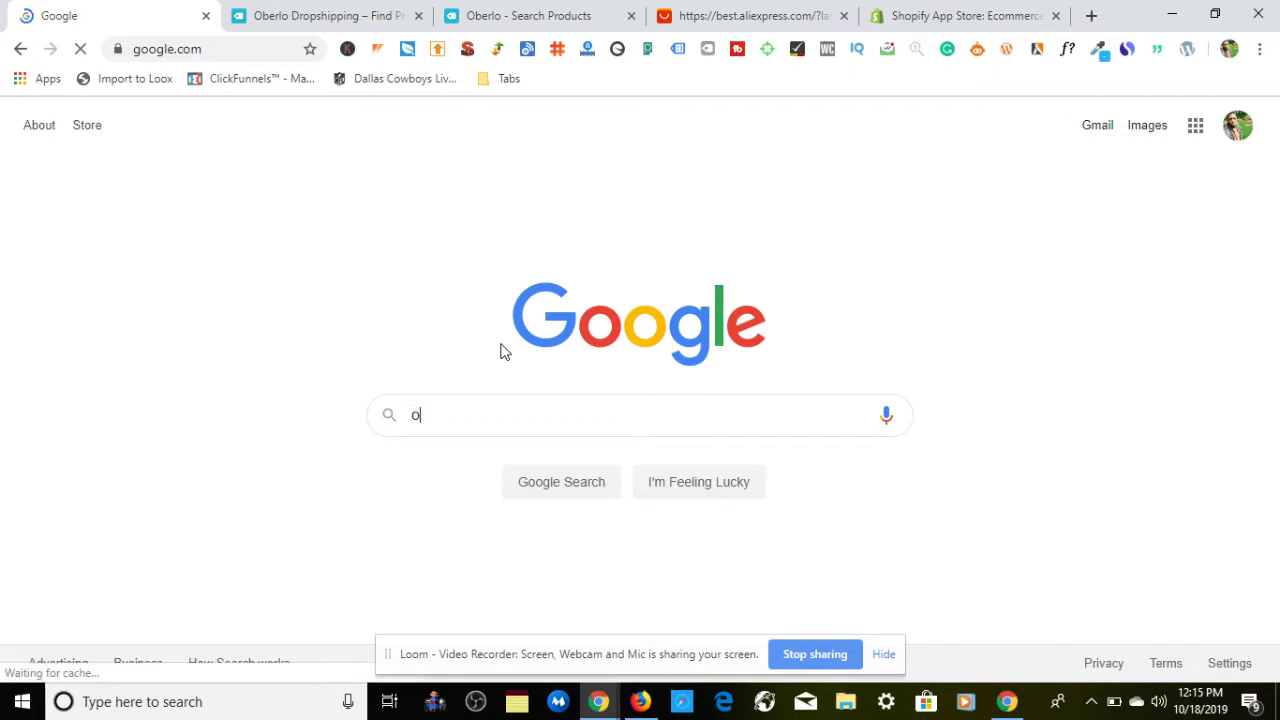
pyautogui.write('berlo')
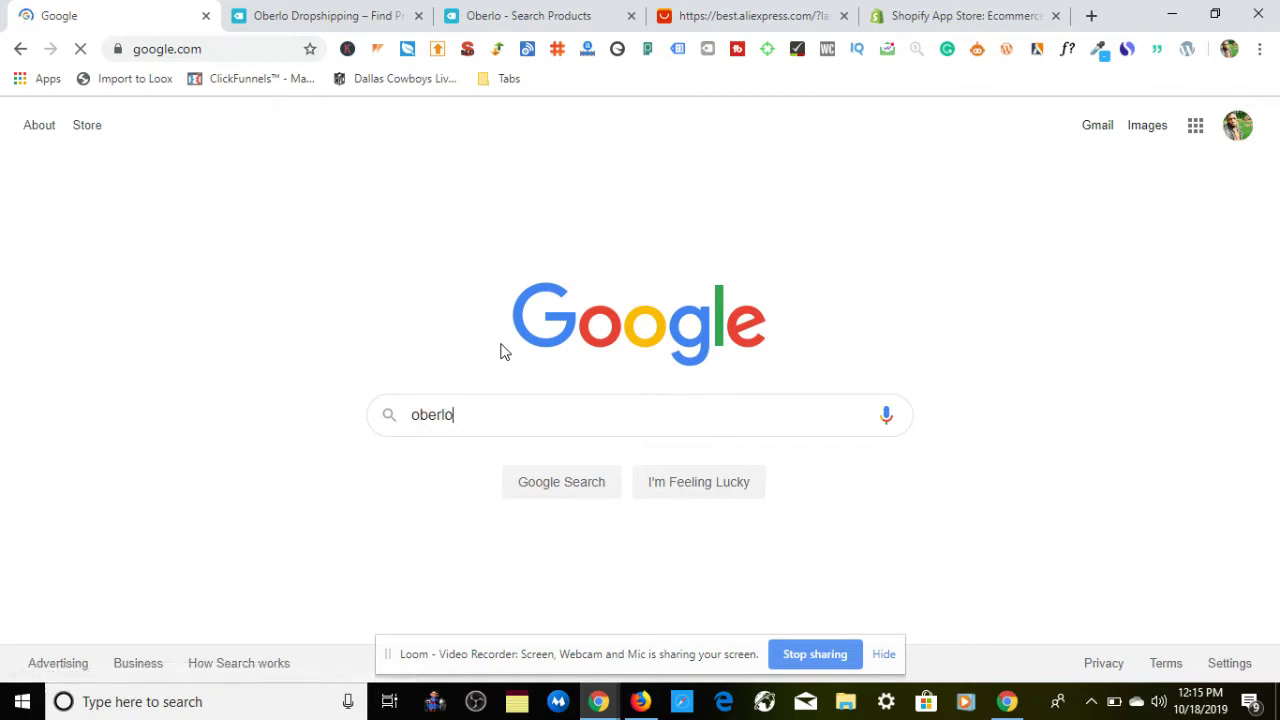
pyautogui.press('Return')
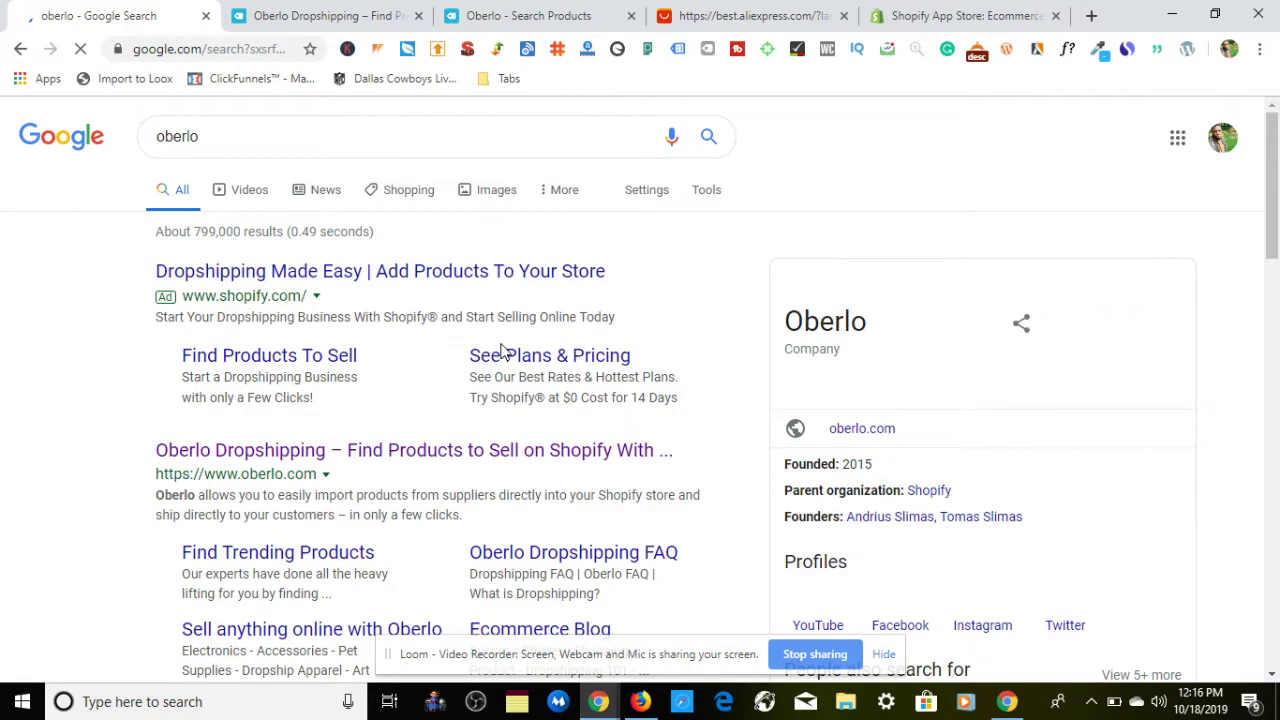
pyautogui.click(481, 273)
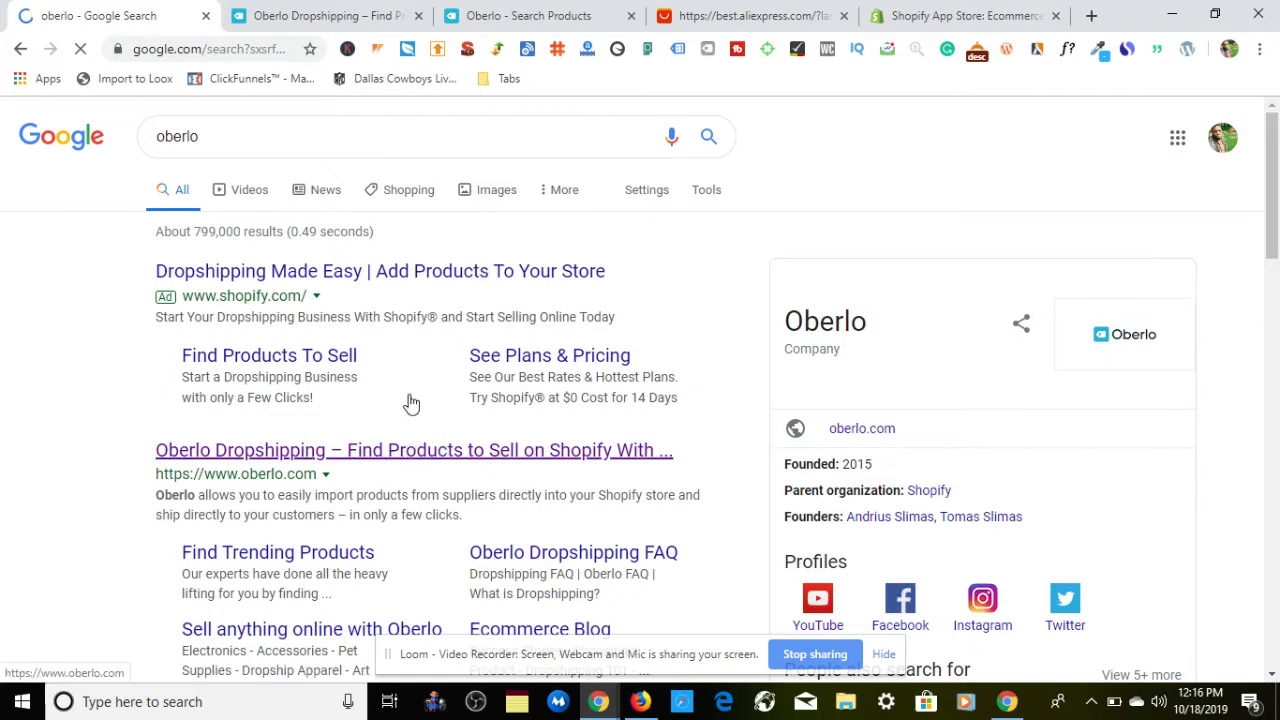
pyautogui.click(322, 8)
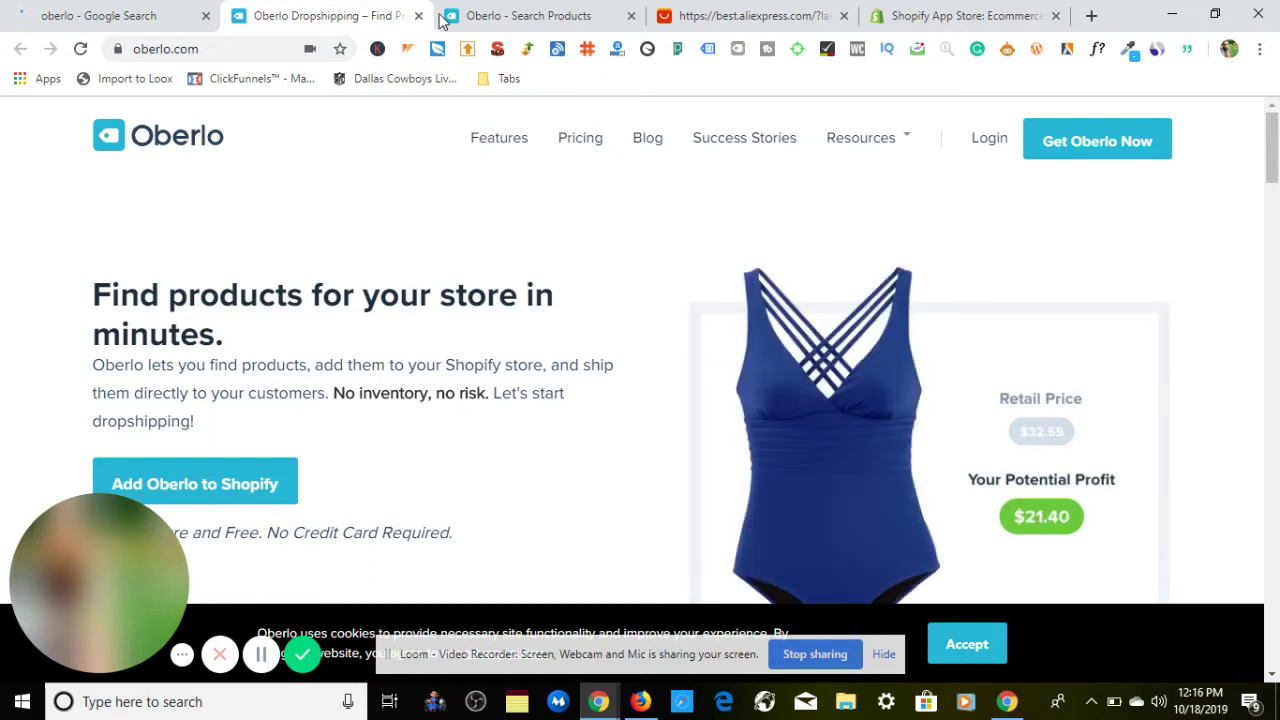
pyautogui.moveTo(935, 138)
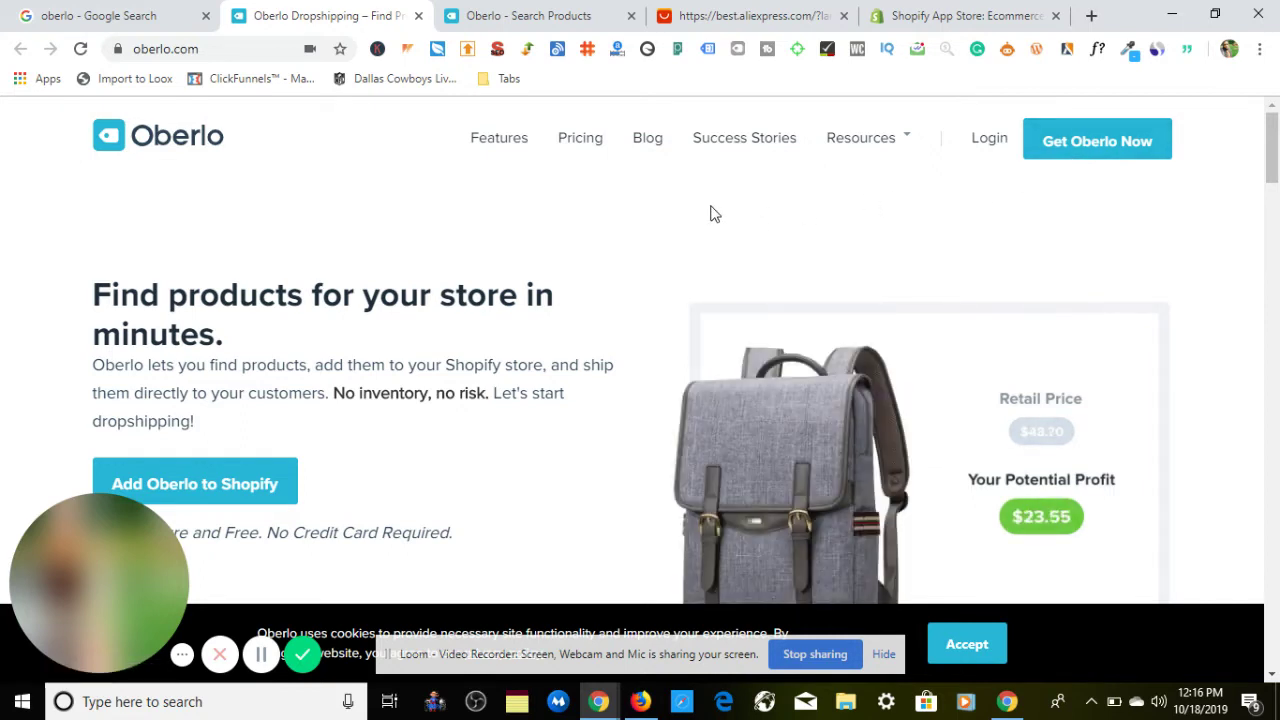
# Search the Shopify App Store for "oberlo" and review the pricing plans on the Oberlo - Dropshipping App listing
pyautogui.click(527, 16)
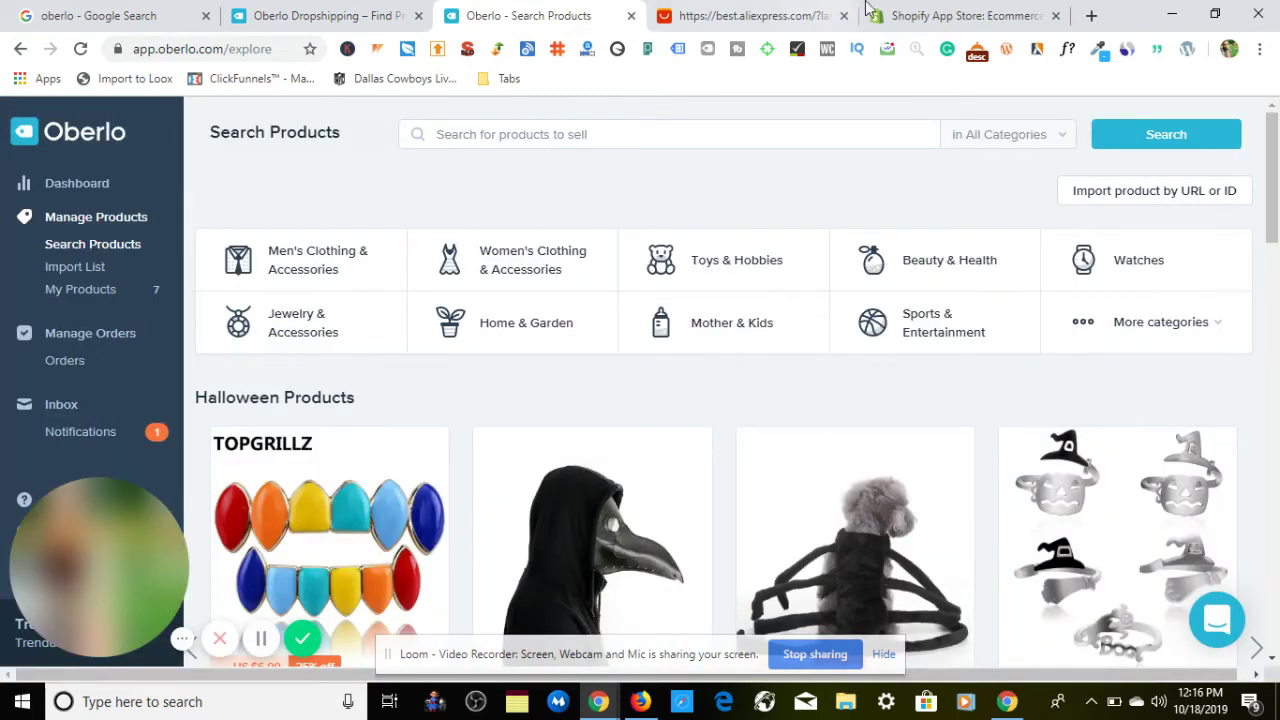
pyautogui.click(980, 12)
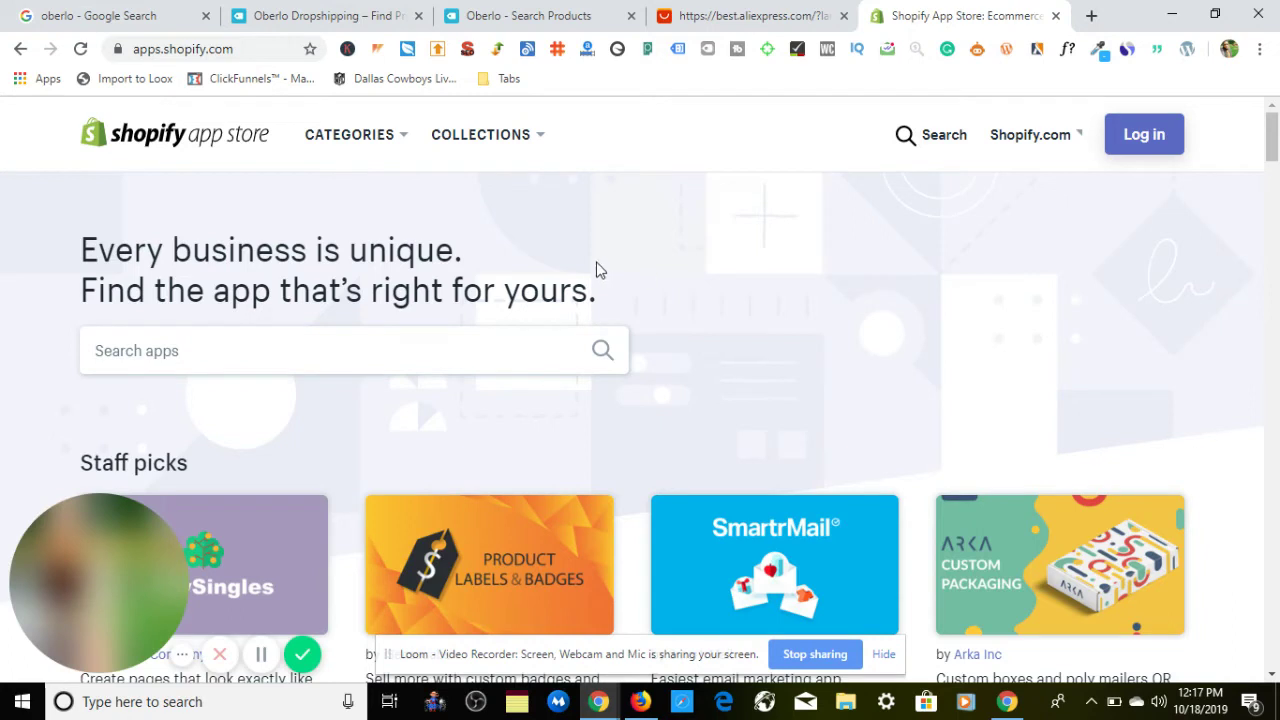
pyautogui.click(324, 346)
pyautogui.write('oberlo')
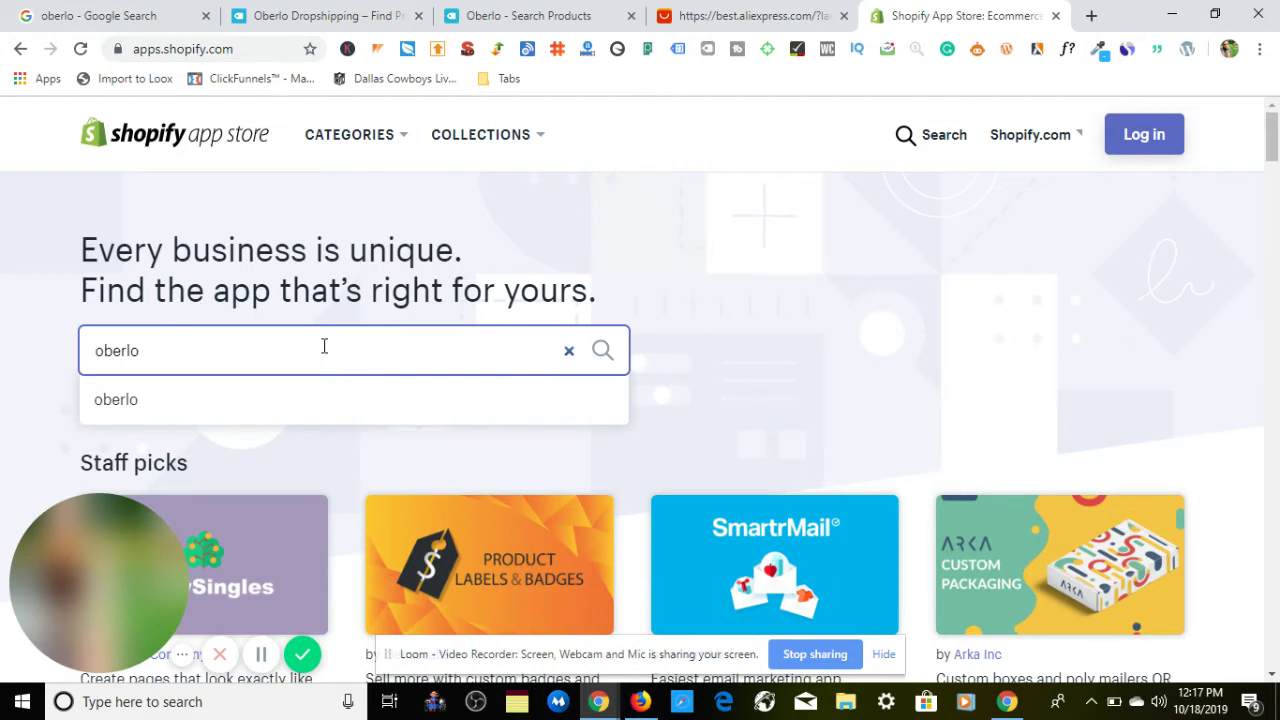
pyautogui.press('Return')
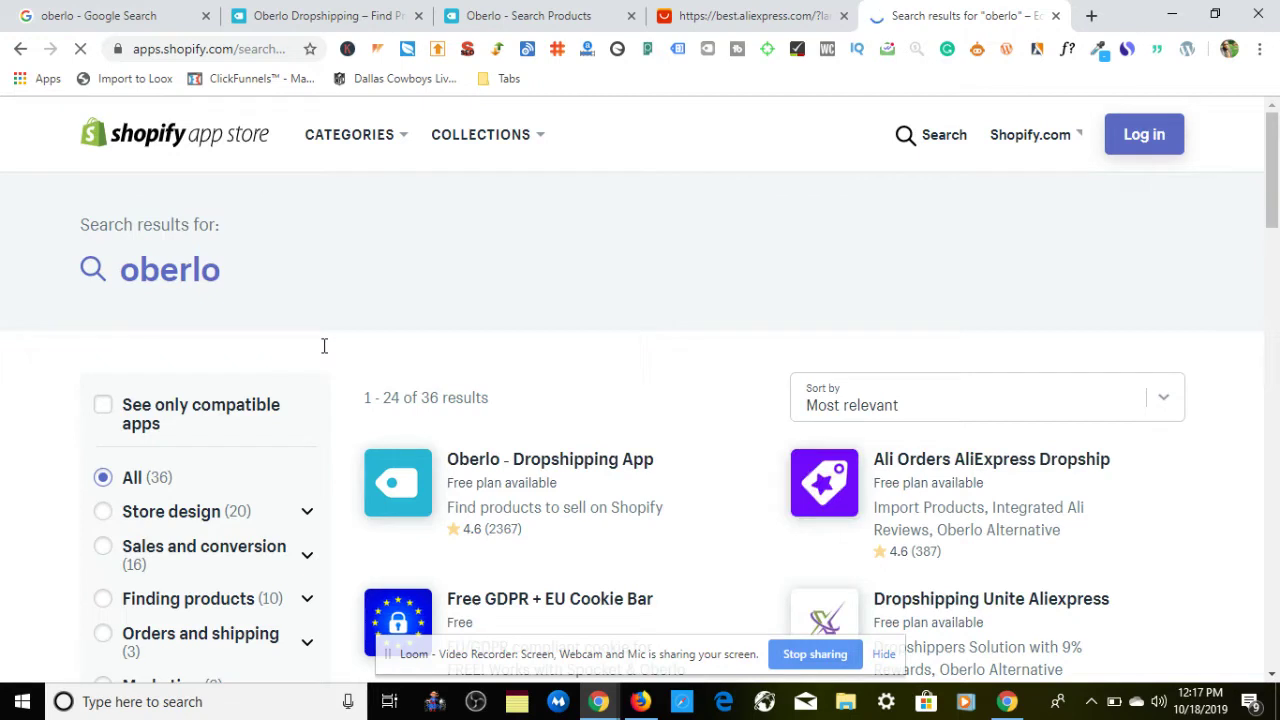
pyautogui.click(572, 472)
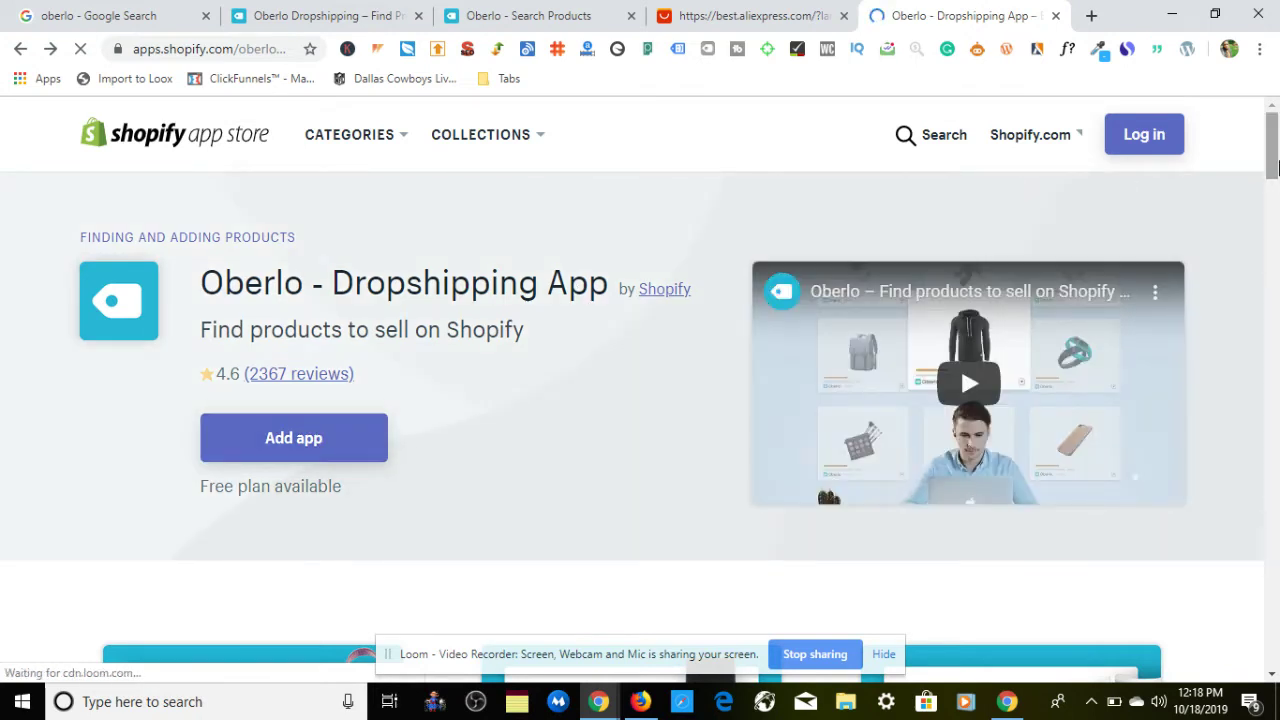
pyautogui.moveTo(1273, 160); pyautogui.dragTo(1273, 370)
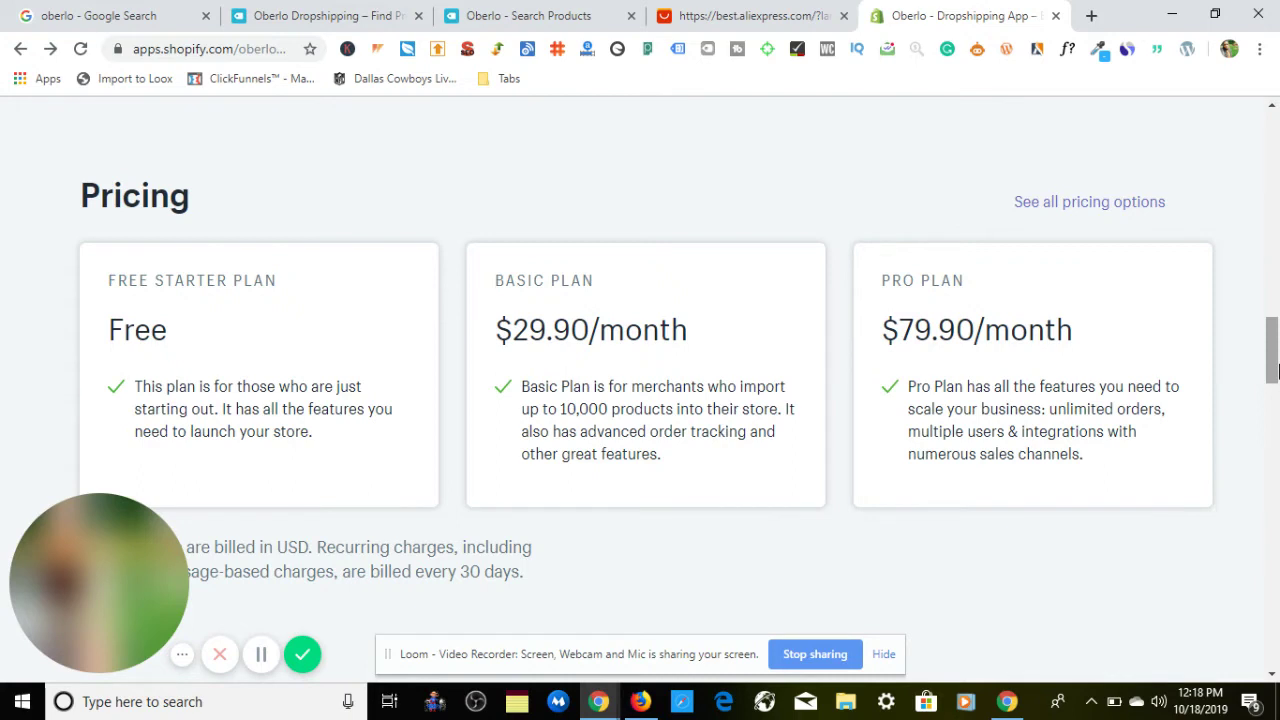
pyautogui.moveTo(1272, 370); pyautogui.dragTo(1272, 170)
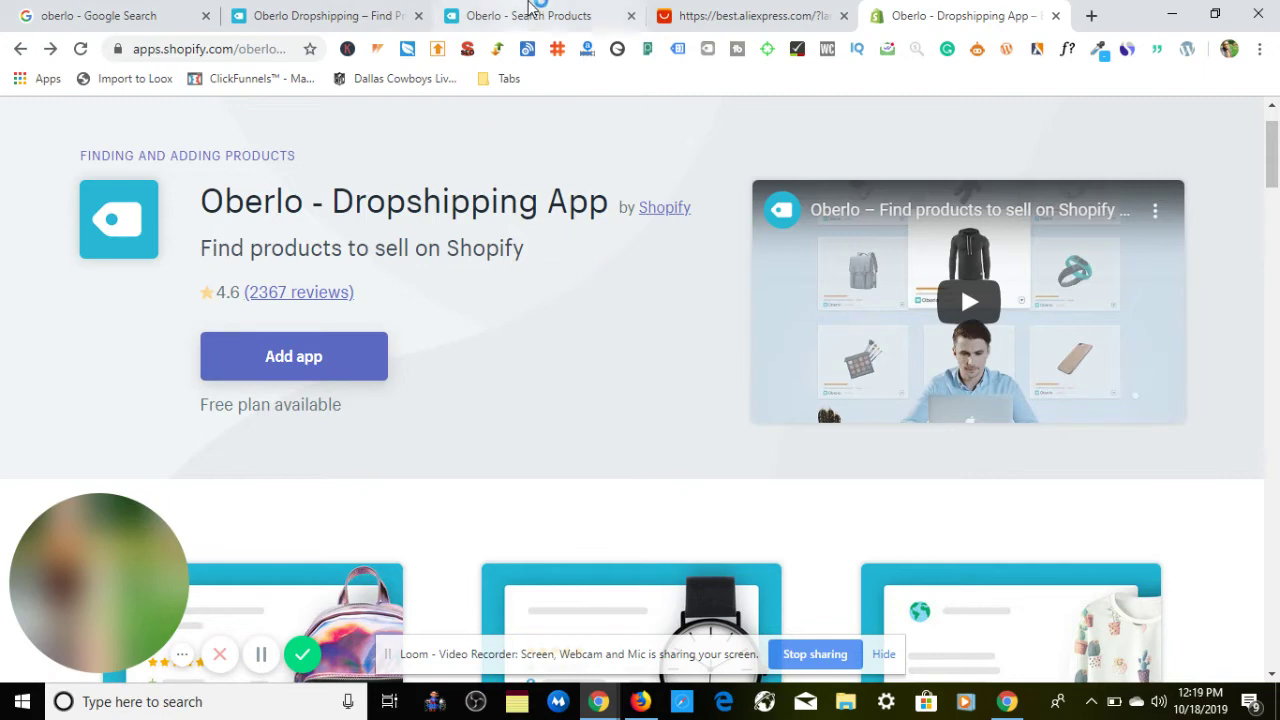
# Browse the categories and featured product sections on Oberlo's Search Products page
pyautogui.click(531, 9)
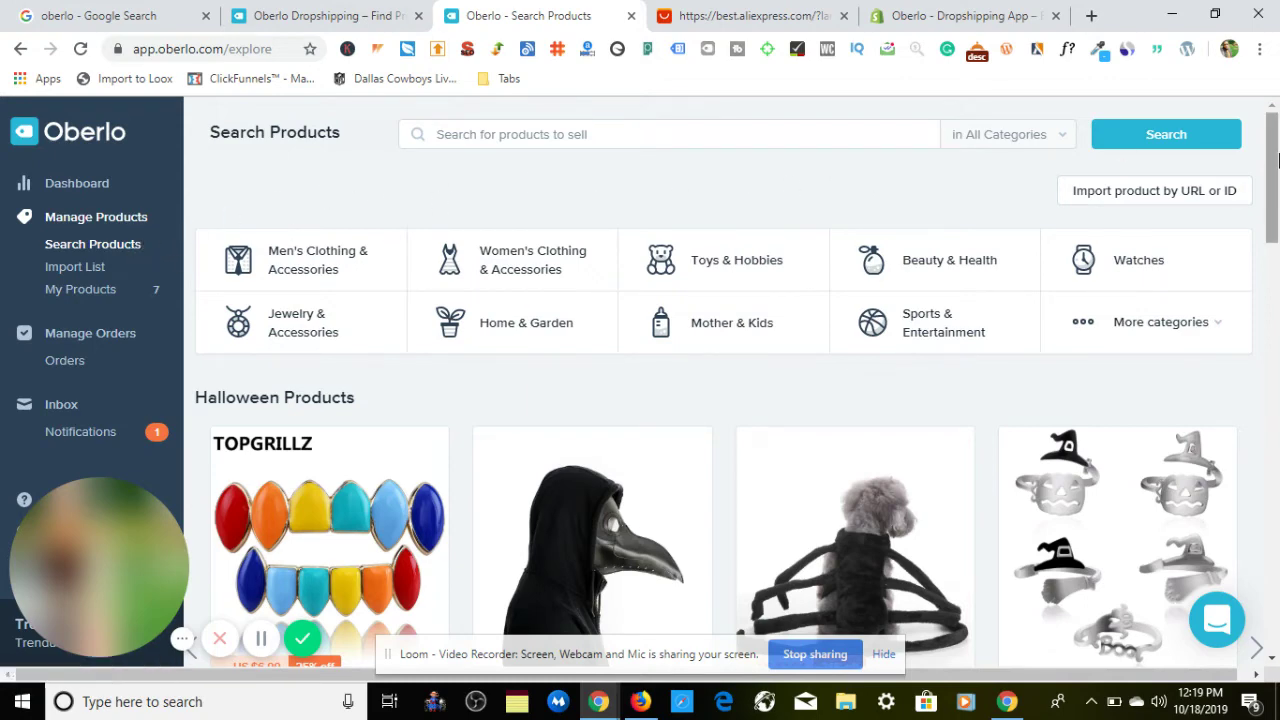
pyautogui.moveTo(1277, 163); pyautogui.dragTo(1276, 627)
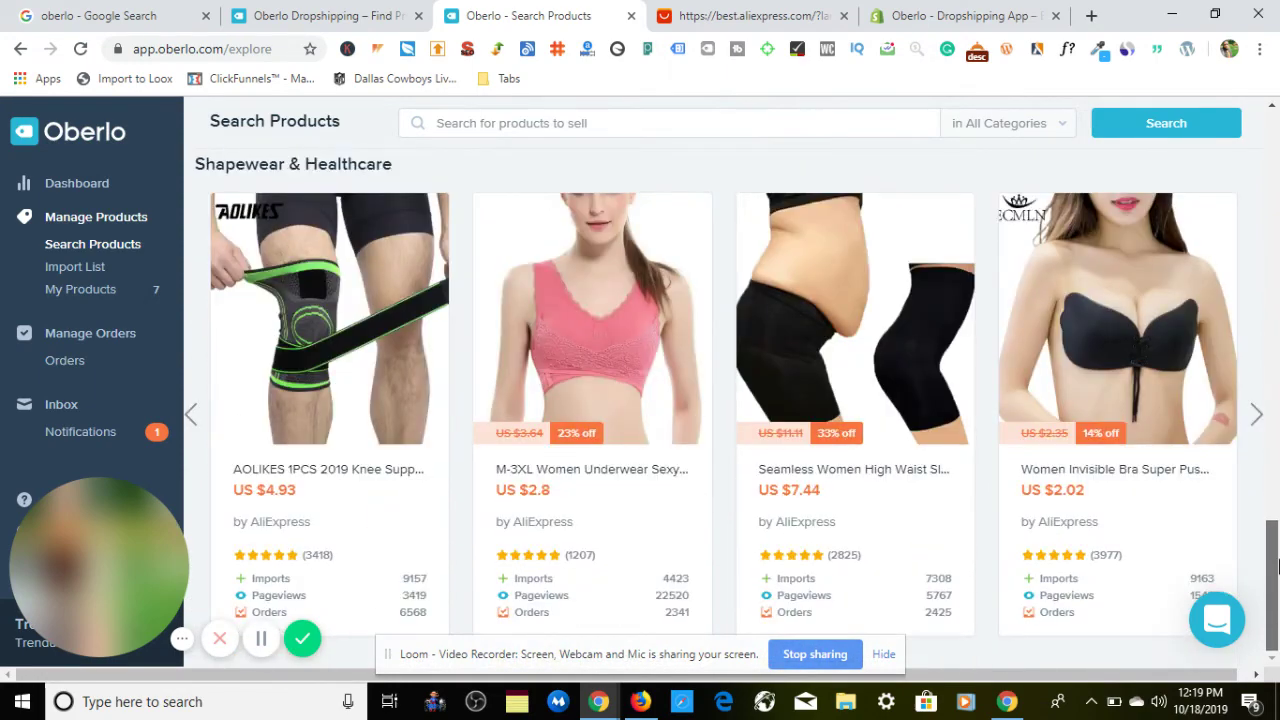
pyautogui.moveTo(1276, 566); pyautogui.dragTo(1278, 173)
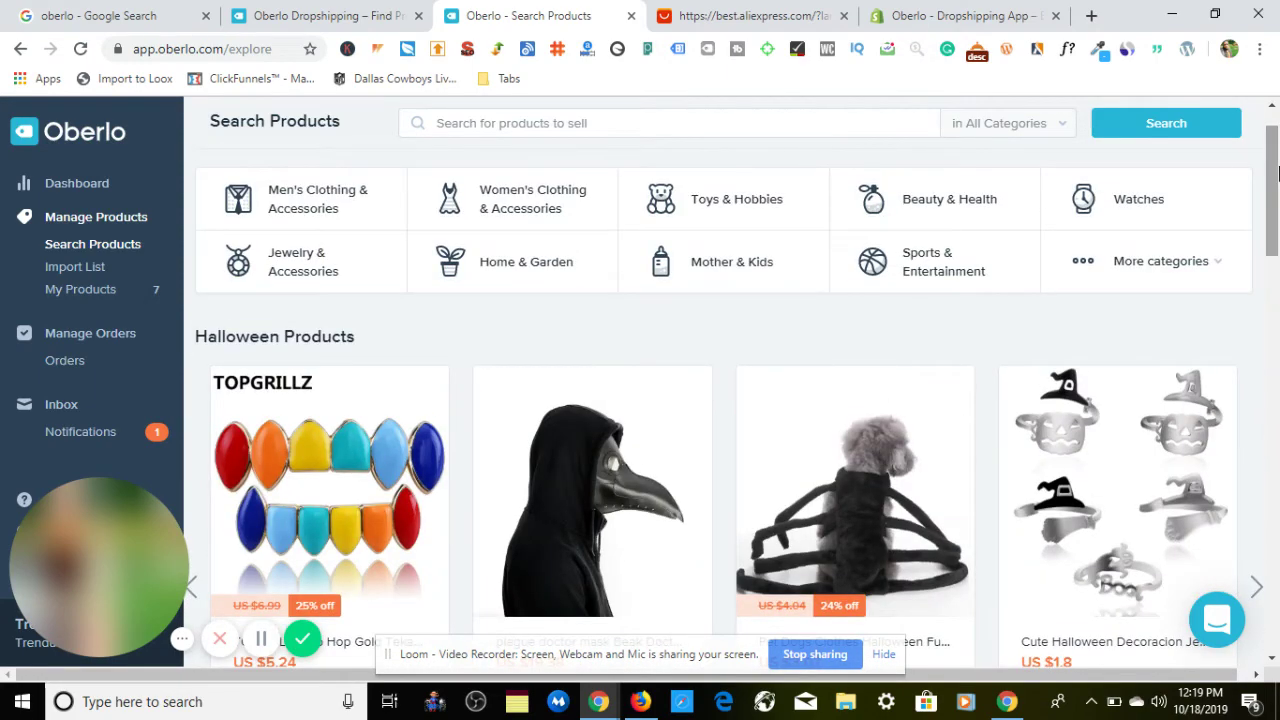
# Switch to AliExpress and load the LED Christmas hats beanie product page from the copied link
pyautogui.click(750, 15)
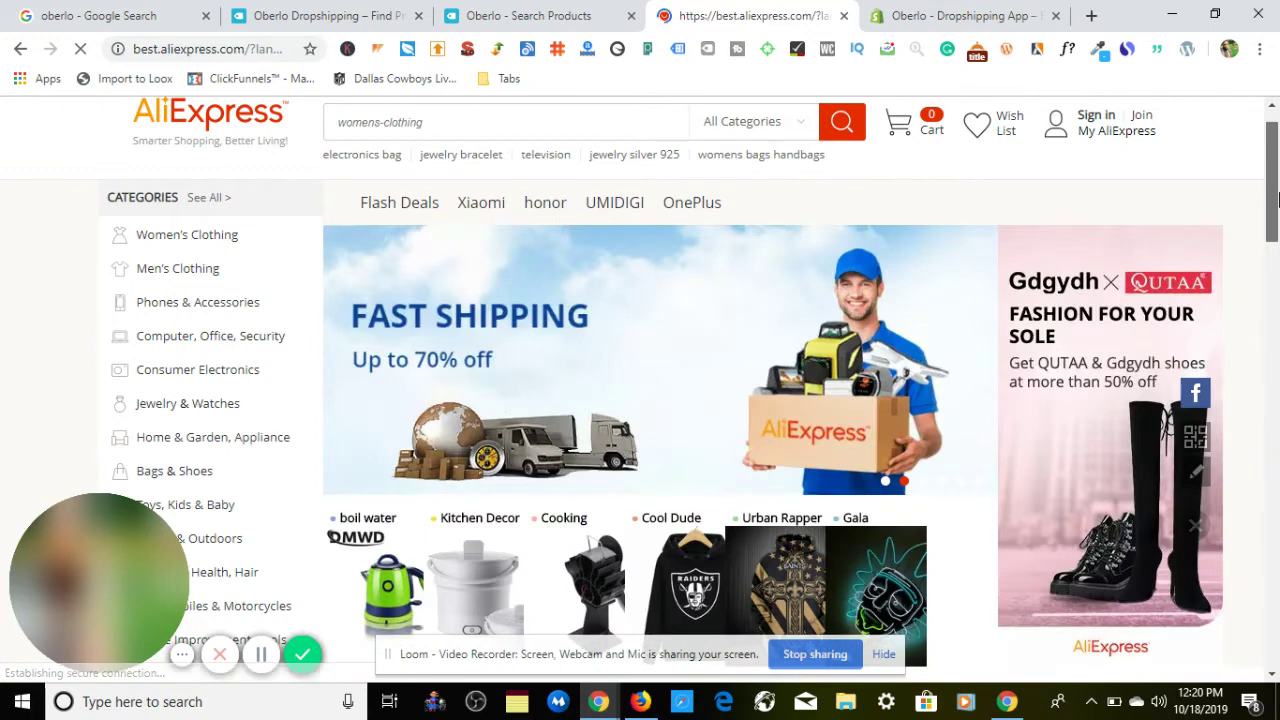
pyautogui.moveTo(1276, 200)
pyautogui.mouseDown()
pyautogui.moveTo(1276, 240)
pyautogui.moveTo(1275, 178)
pyautogui.mouseUp()
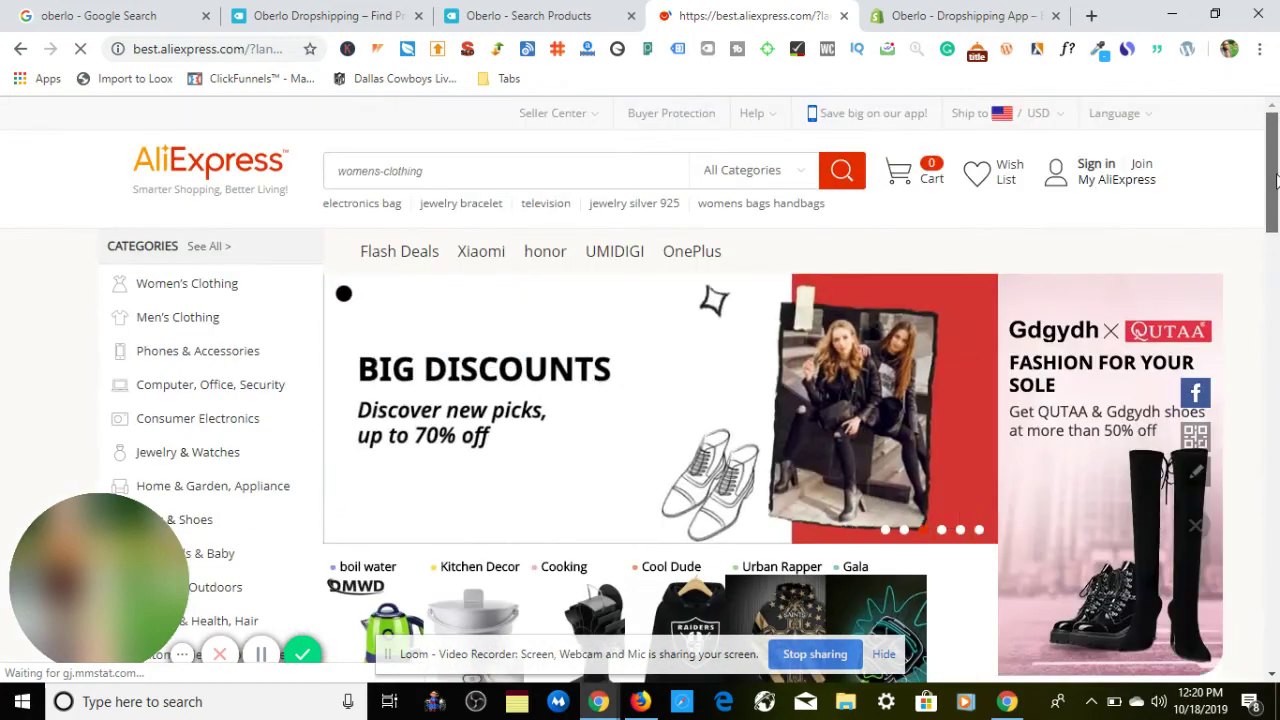
pyautogui.click(229, 52)
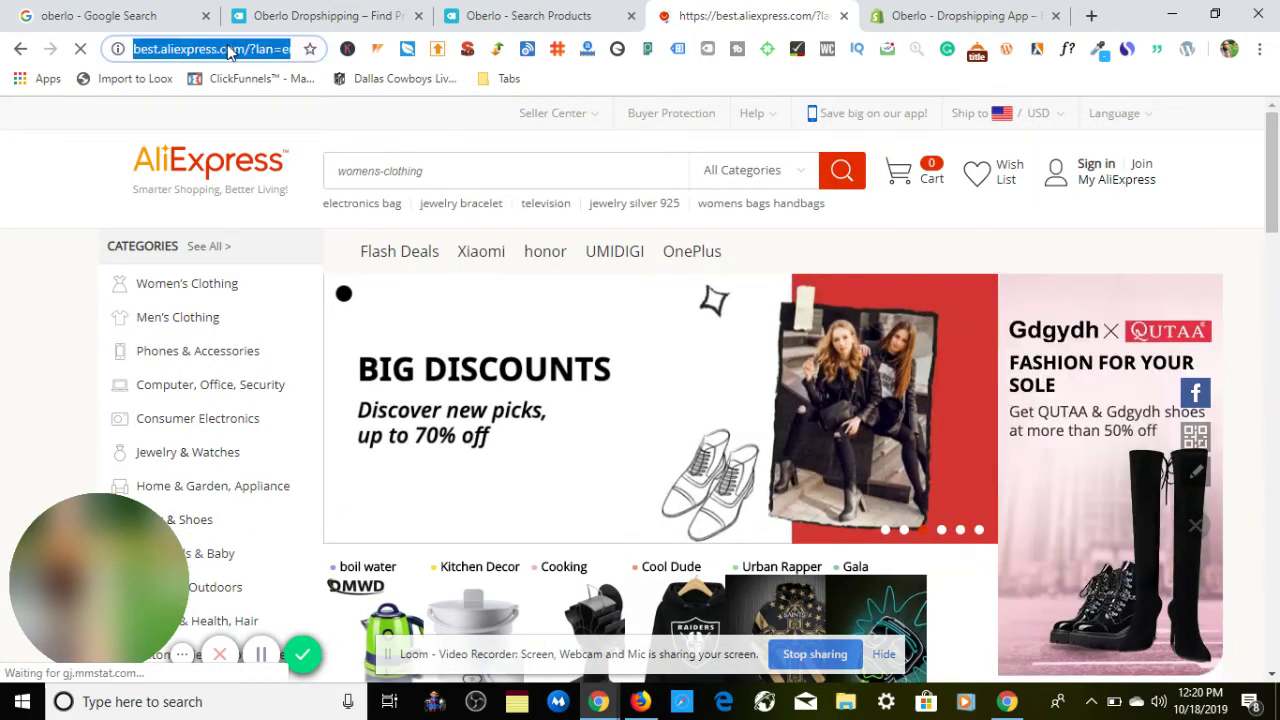
pyautogui.hotkey('ctrl', 'v')
pyautogui.press('Return')
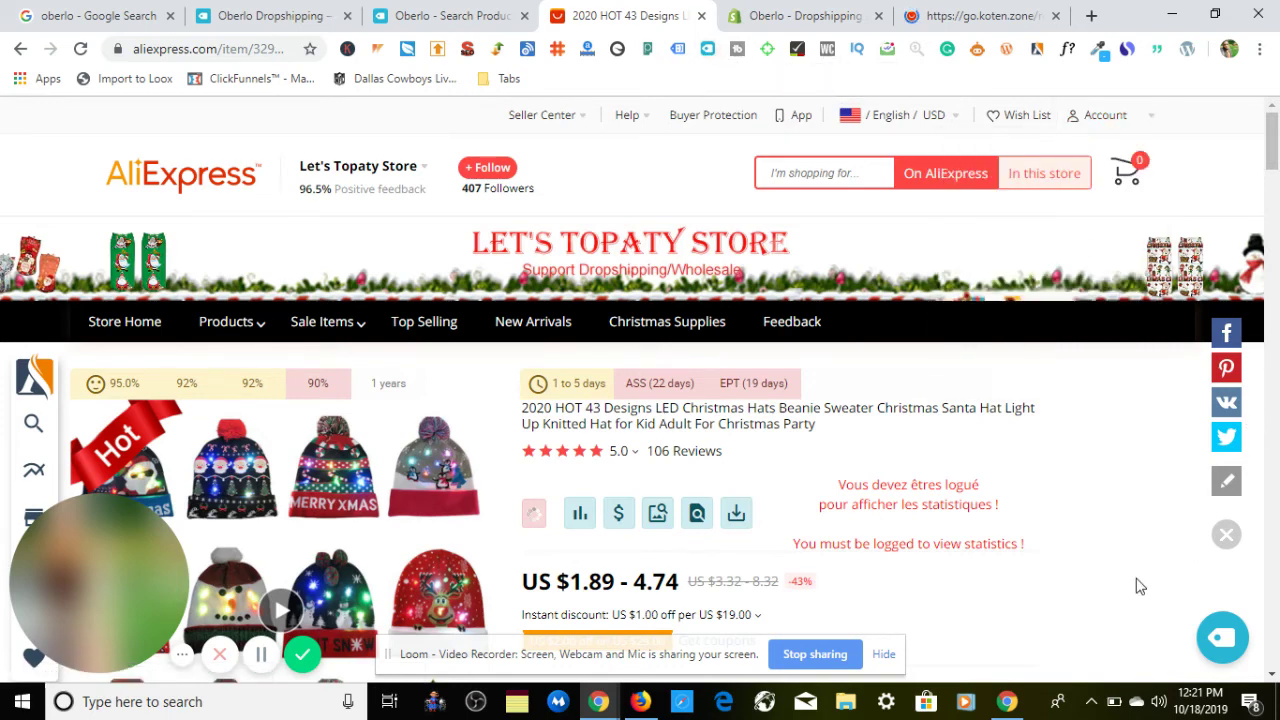
# Import the LED Christmas hat into Oberlo with the browser extension and open the Import List in a new tab
pyautogui.click(1222, 648)
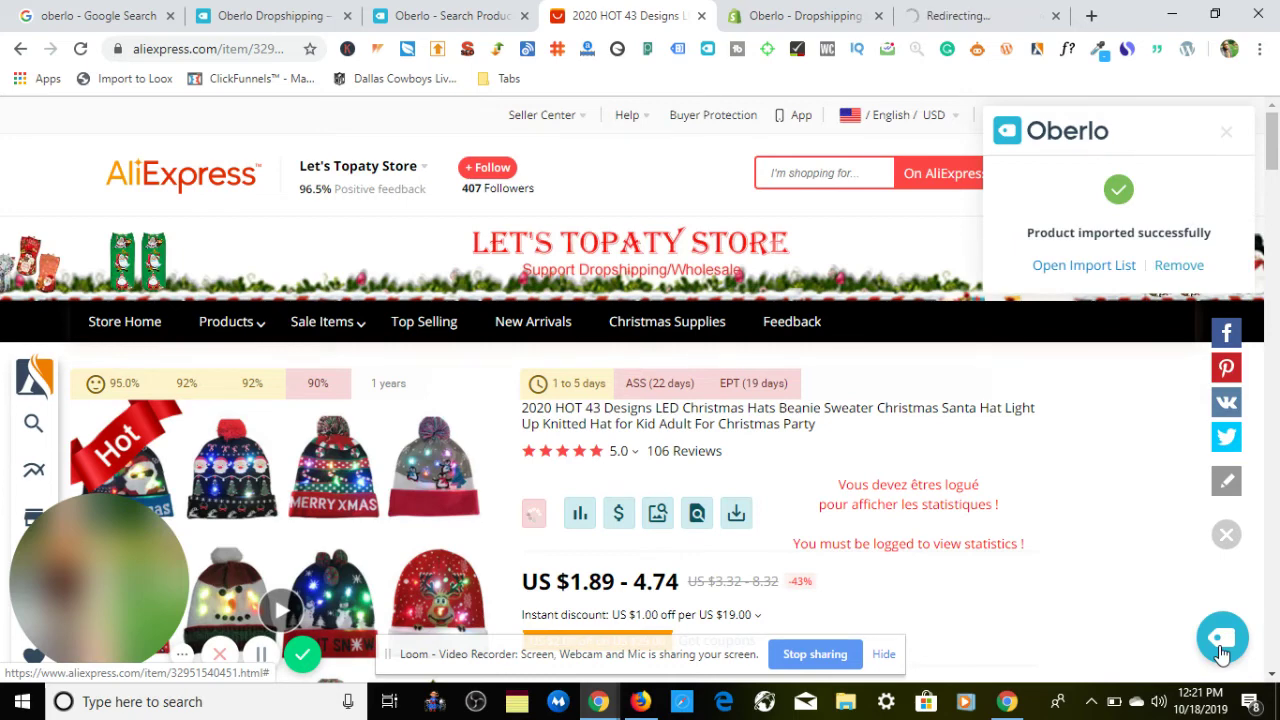
pyautogui.rightClick(1086, 270)
pyautogui.click(1100, 281)
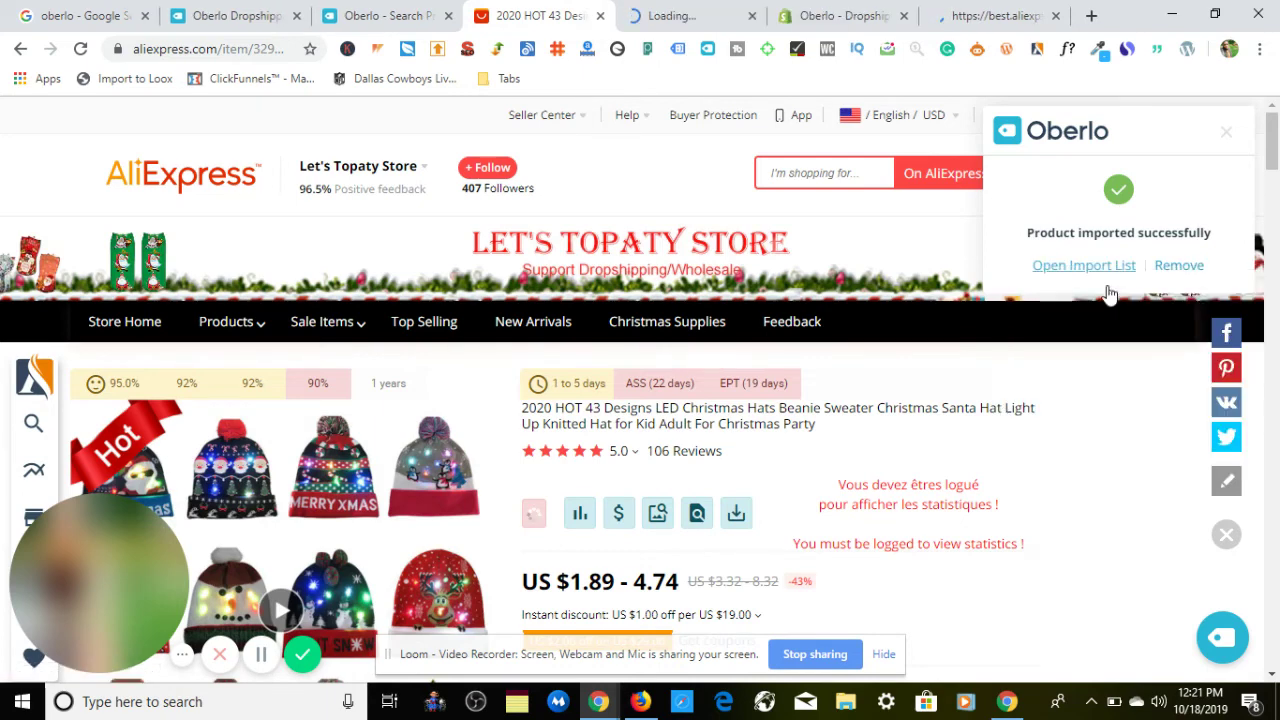
pyautogui.click(655, 12)
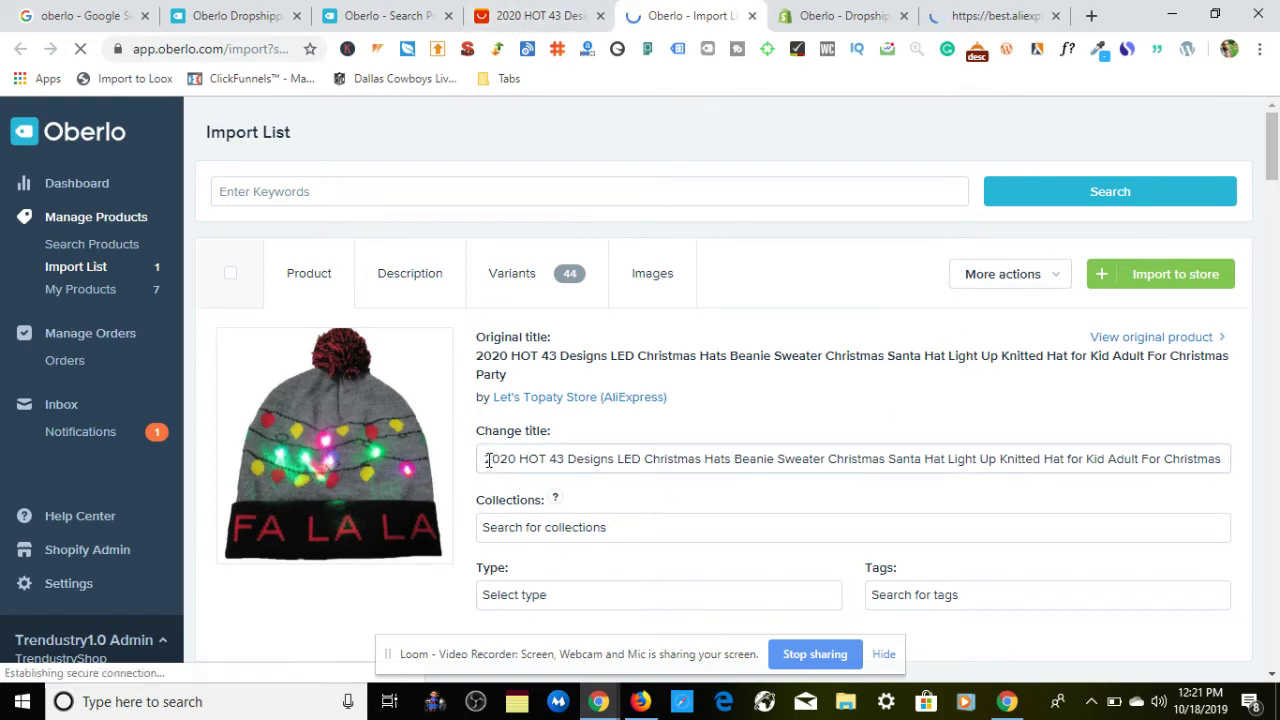
# Change the imported hat's product title to "LED Christmas Beanie"
pyautogui.moveTo(485, 458); pyautogui.dragTo(1277, 490)
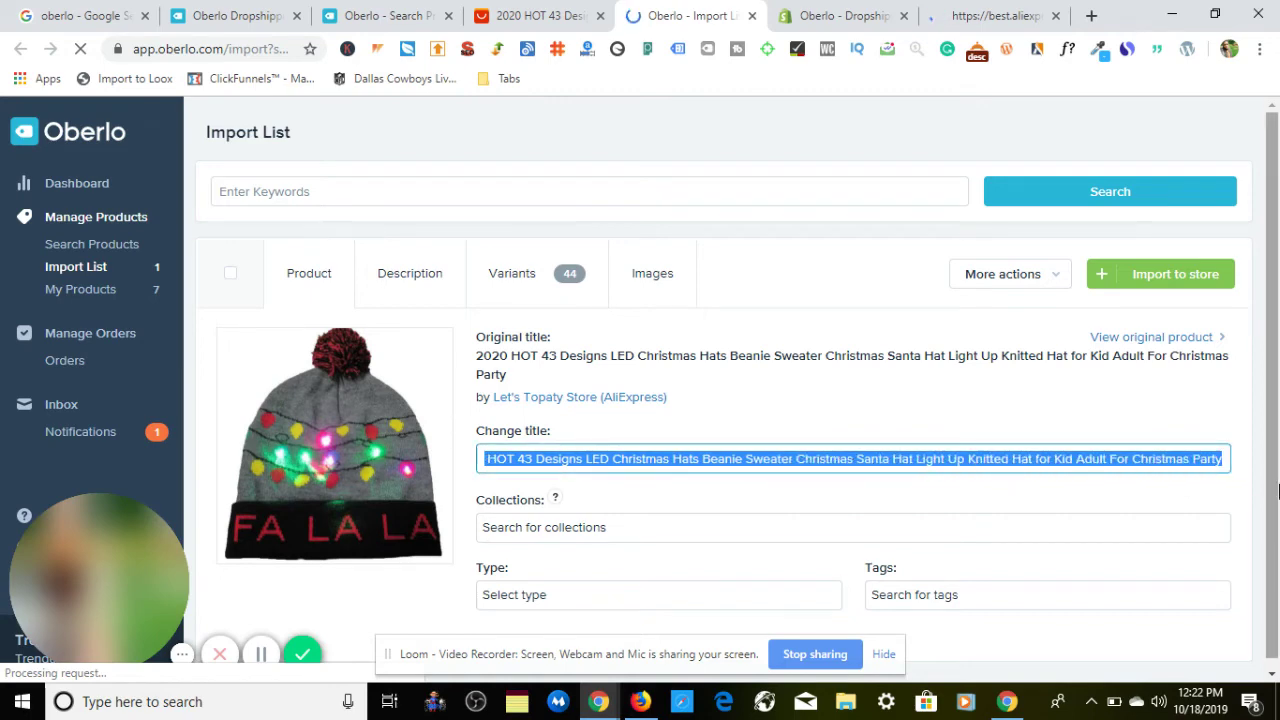
pyautogui.write('LED ')
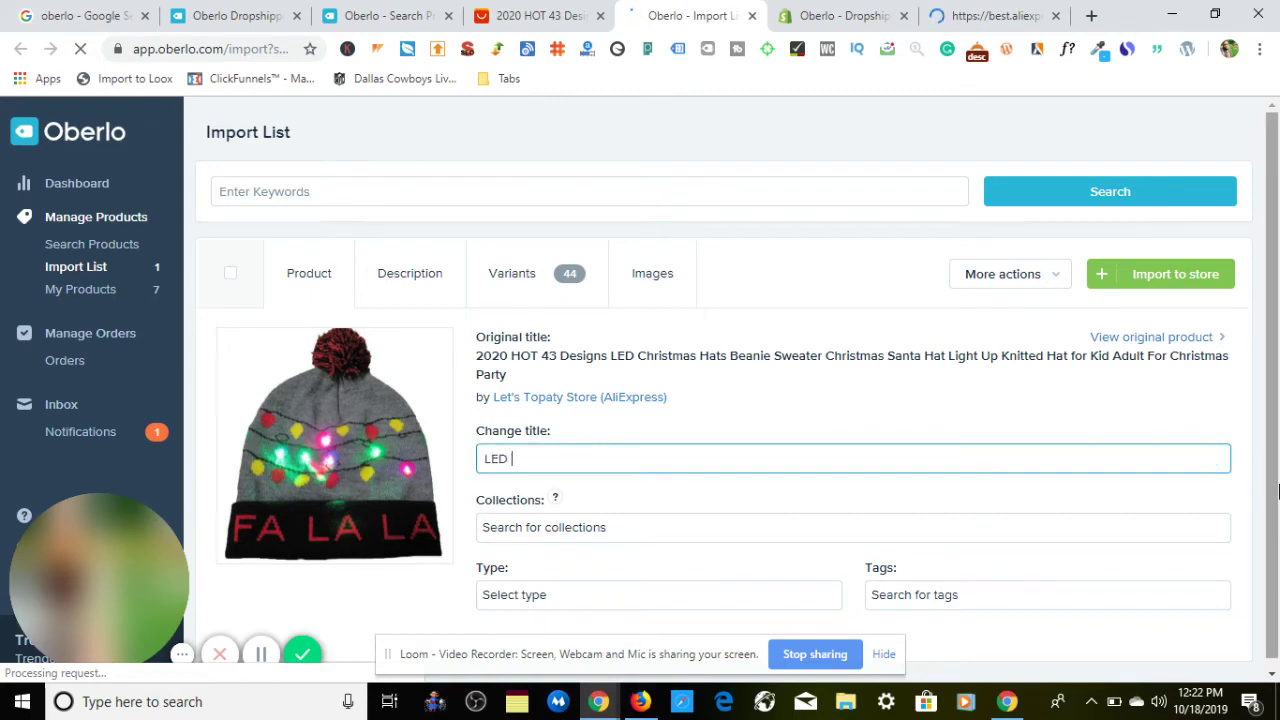
pyautogui.write('Christmas Bean')
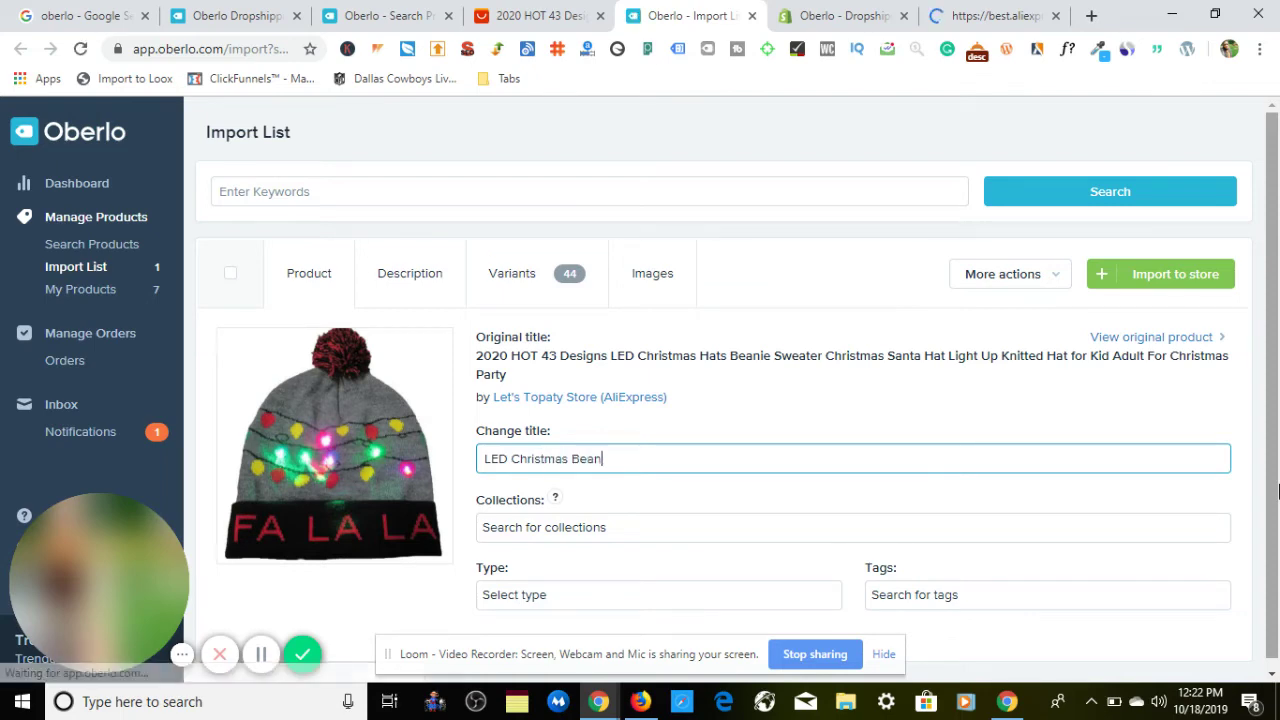
pyautogui.write('ie')
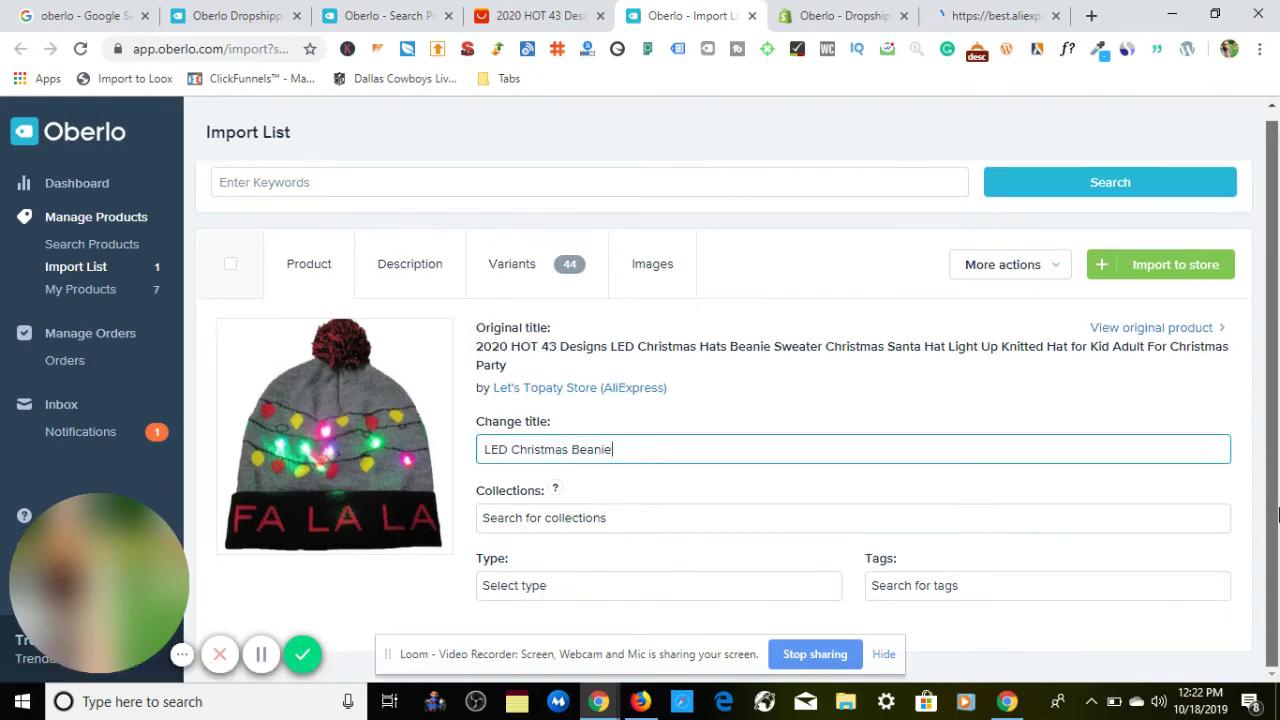
# Assign the hat to the Home page collection and create the tag "LED Christmas Beanie" for it
pyautogui.click(703, 520)
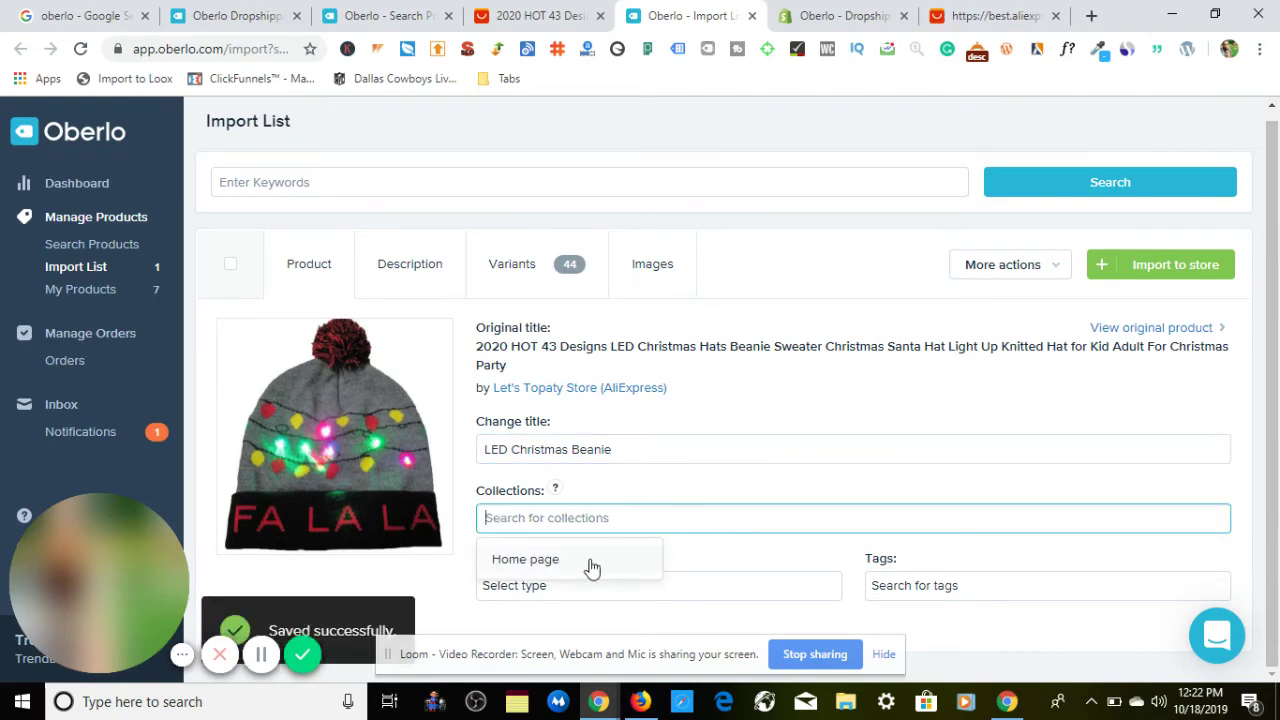
pyautogui.click(557, 562)
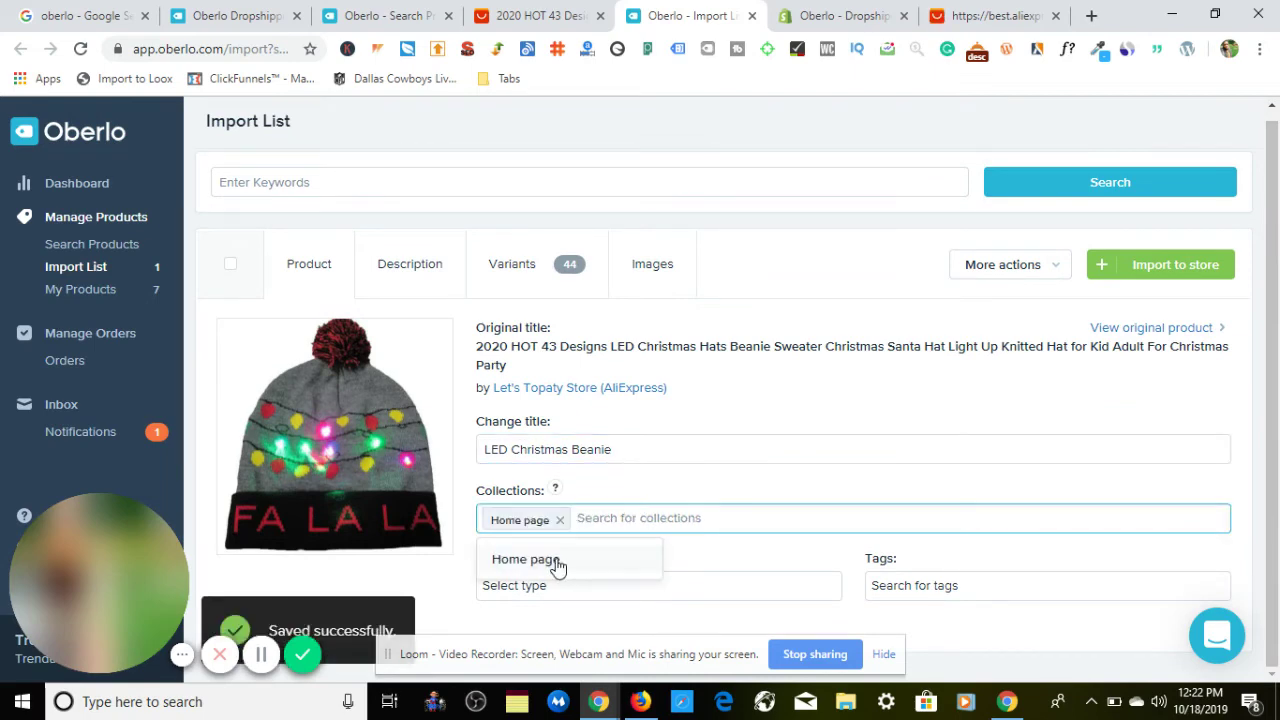
pyautogui.click(972, 592)
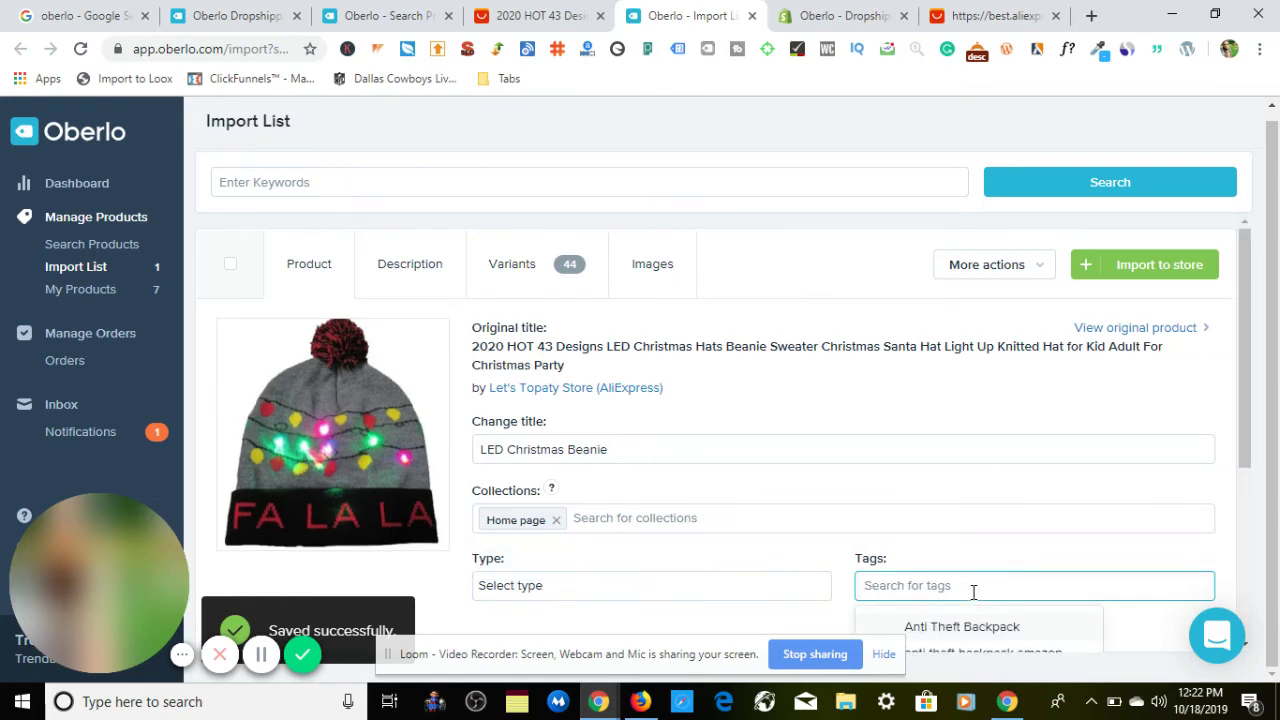
pyautogui.write('LED')
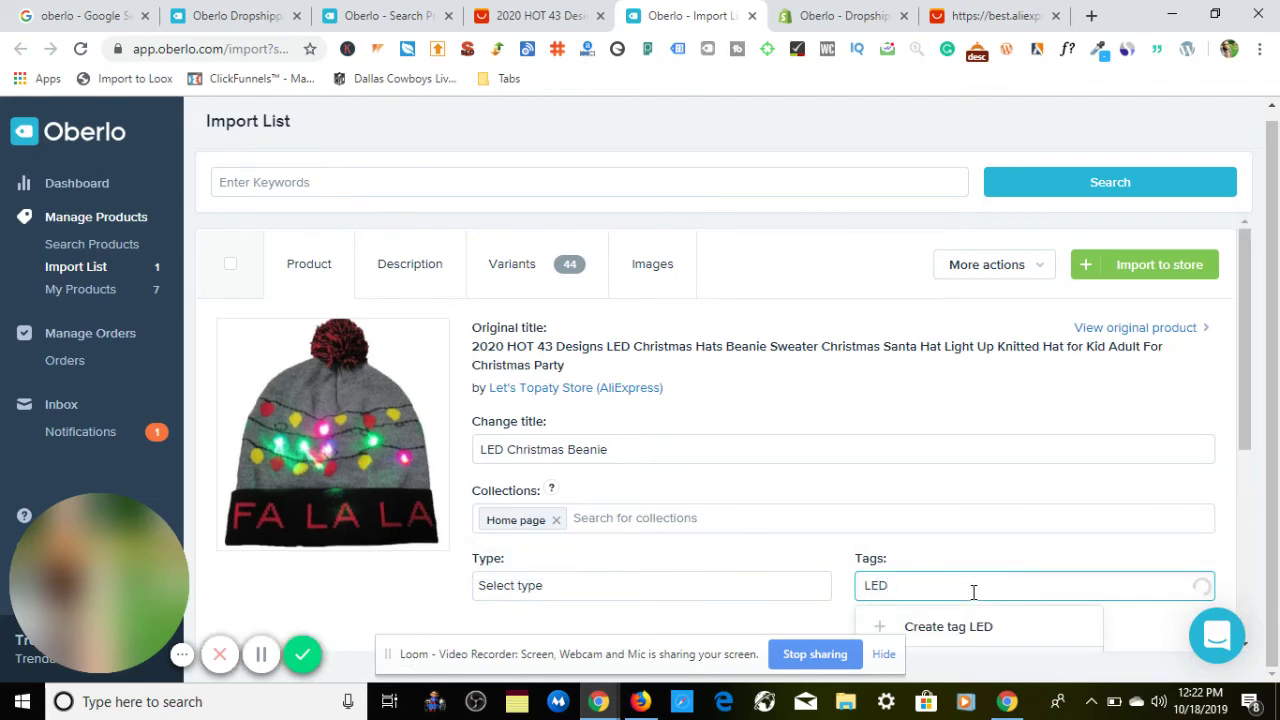
pyautogui.write(' Christmas Beanie')
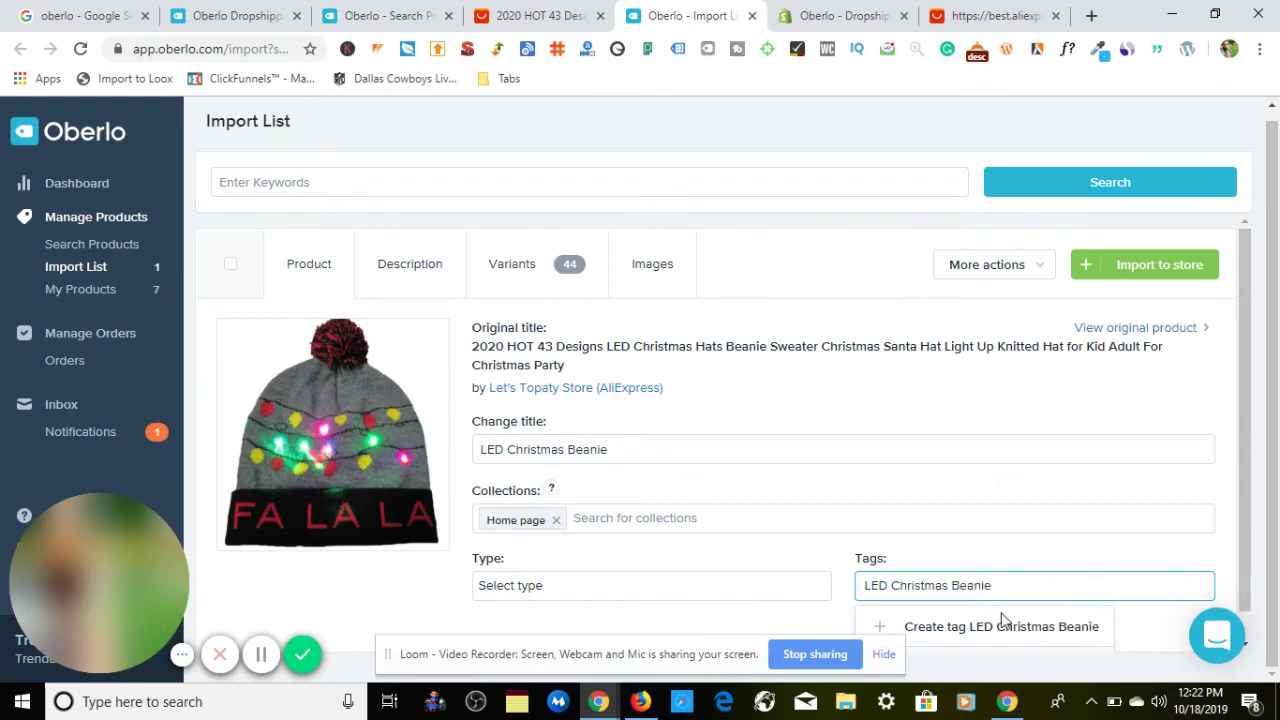
pyautogui.click(1004, 627)
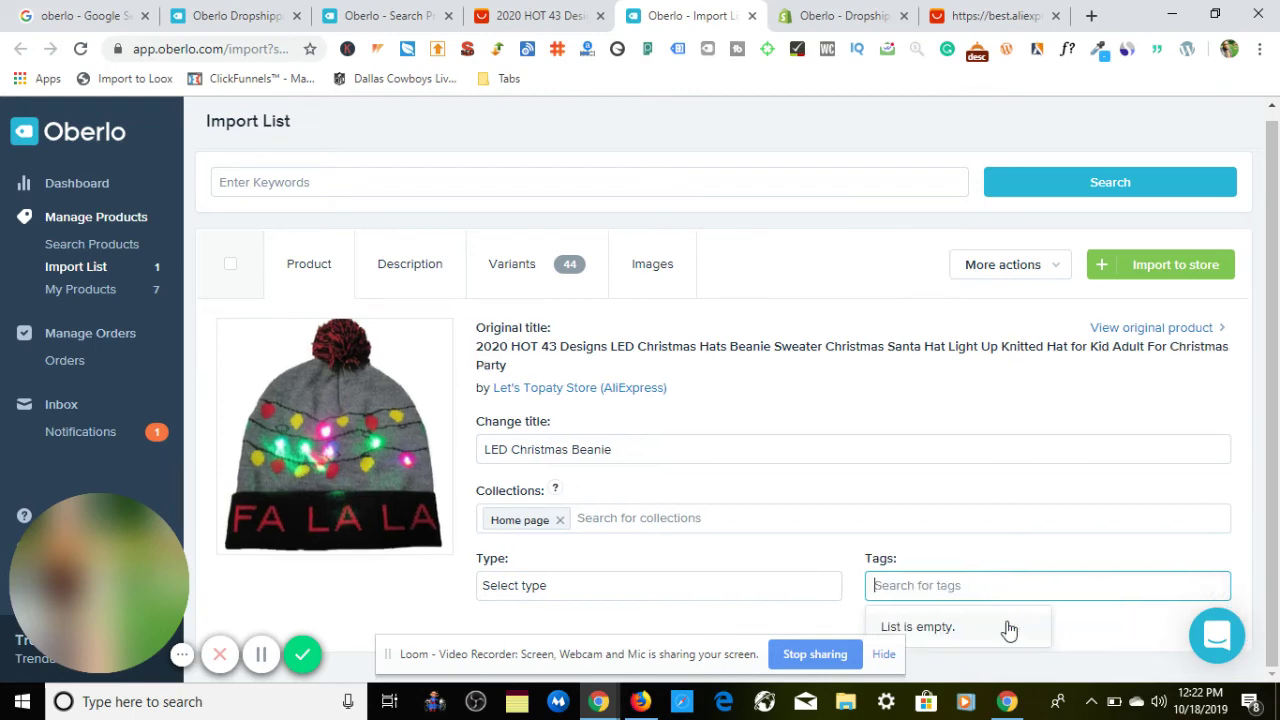
# Create the product type "LED Christmas Beanie" for the imported hat
pyautogui.click(677, 591)
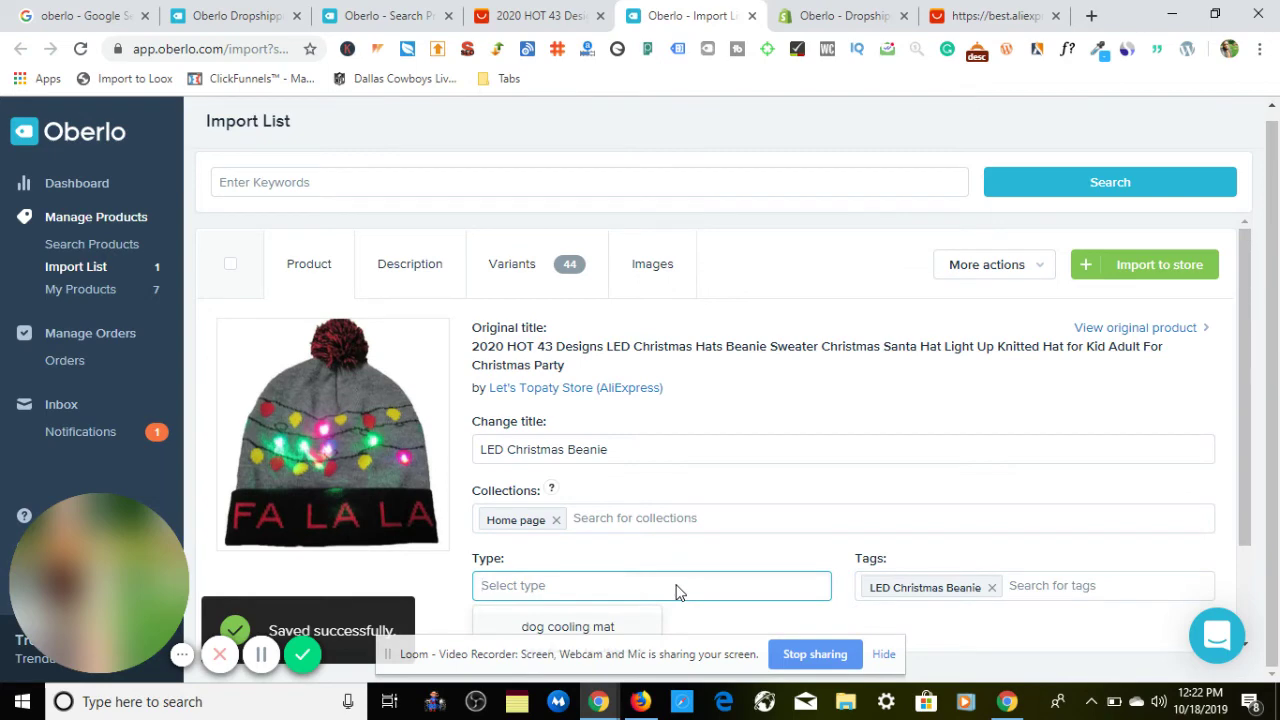
pyautogui.write('LED Christmas')
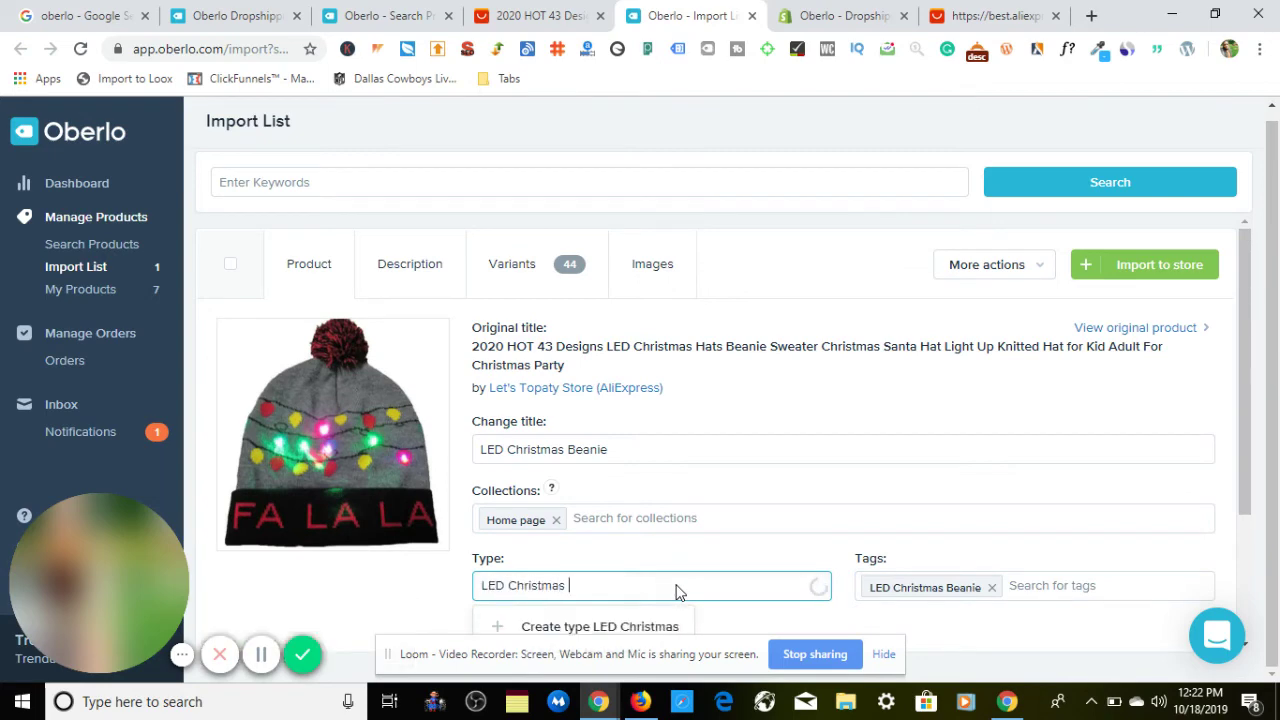
pyautogui.write(' Beanie')
pyautogui.click(622, 627)
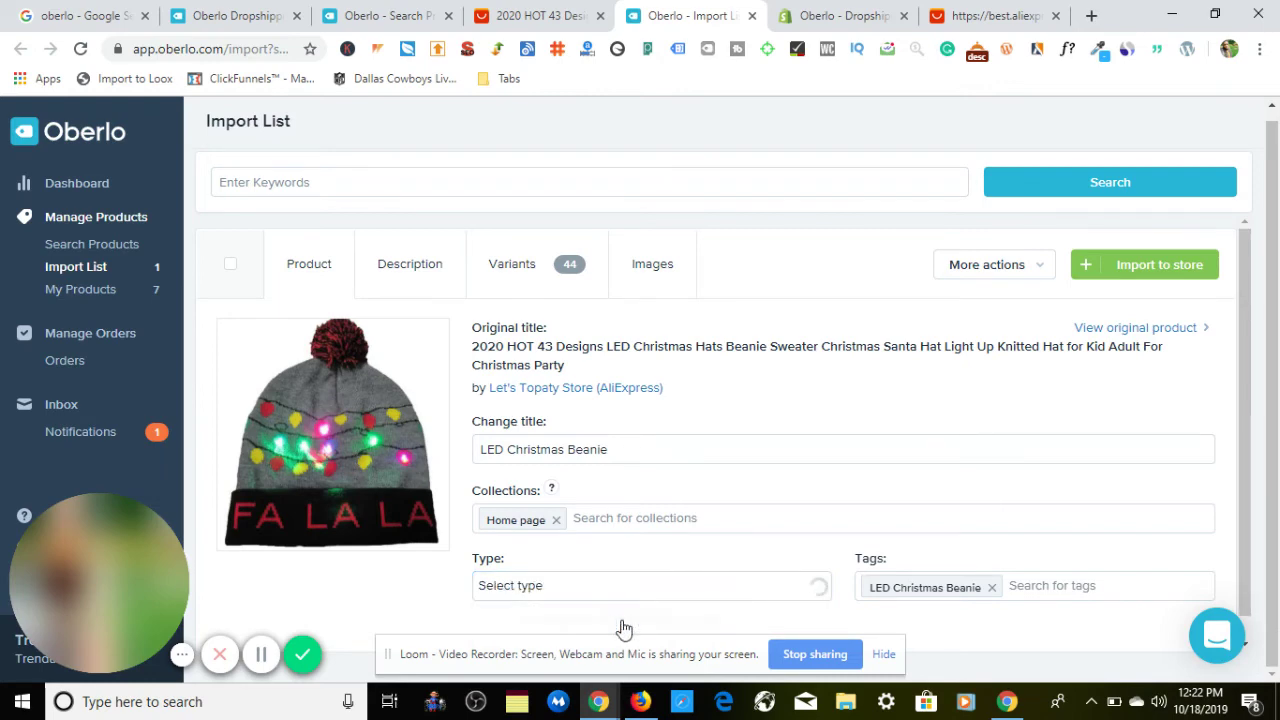
# Open the hat's description, then switch to Firefox and copy the full description text from Dropship Hunter's Christmas LED beanies page
pyautogui.click(403, 278)
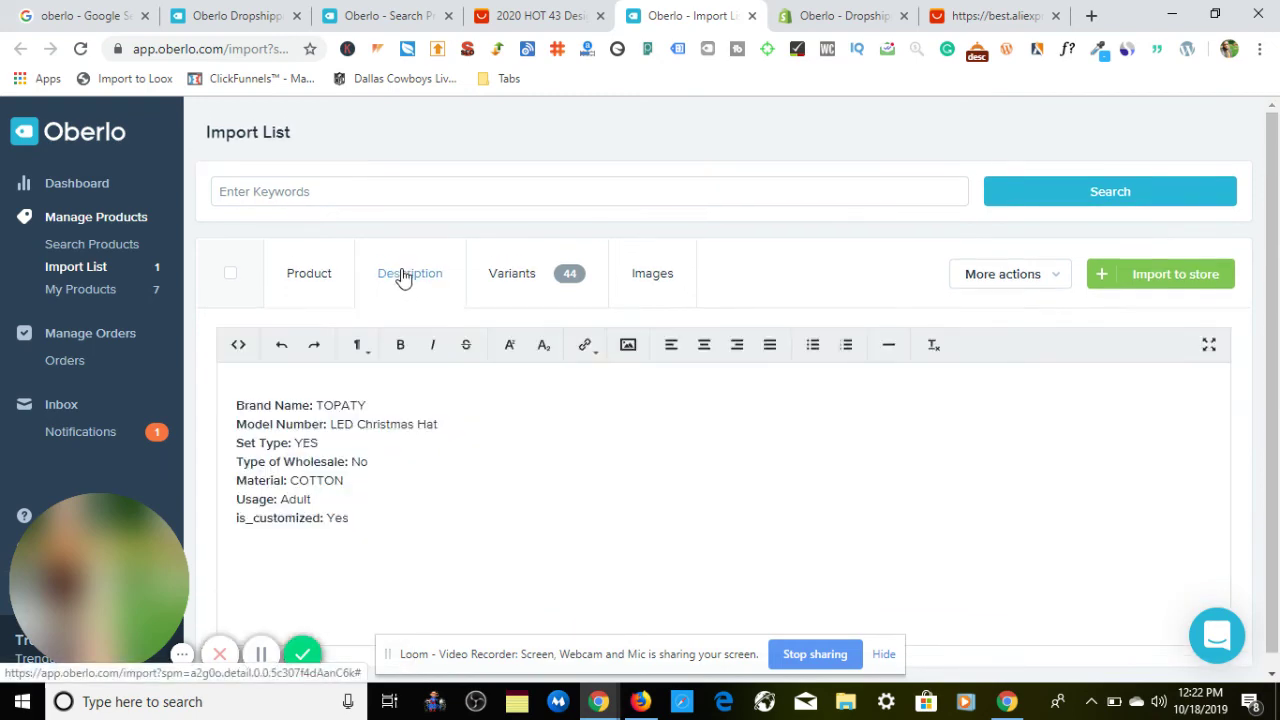
pyautogui.click(641, 702)
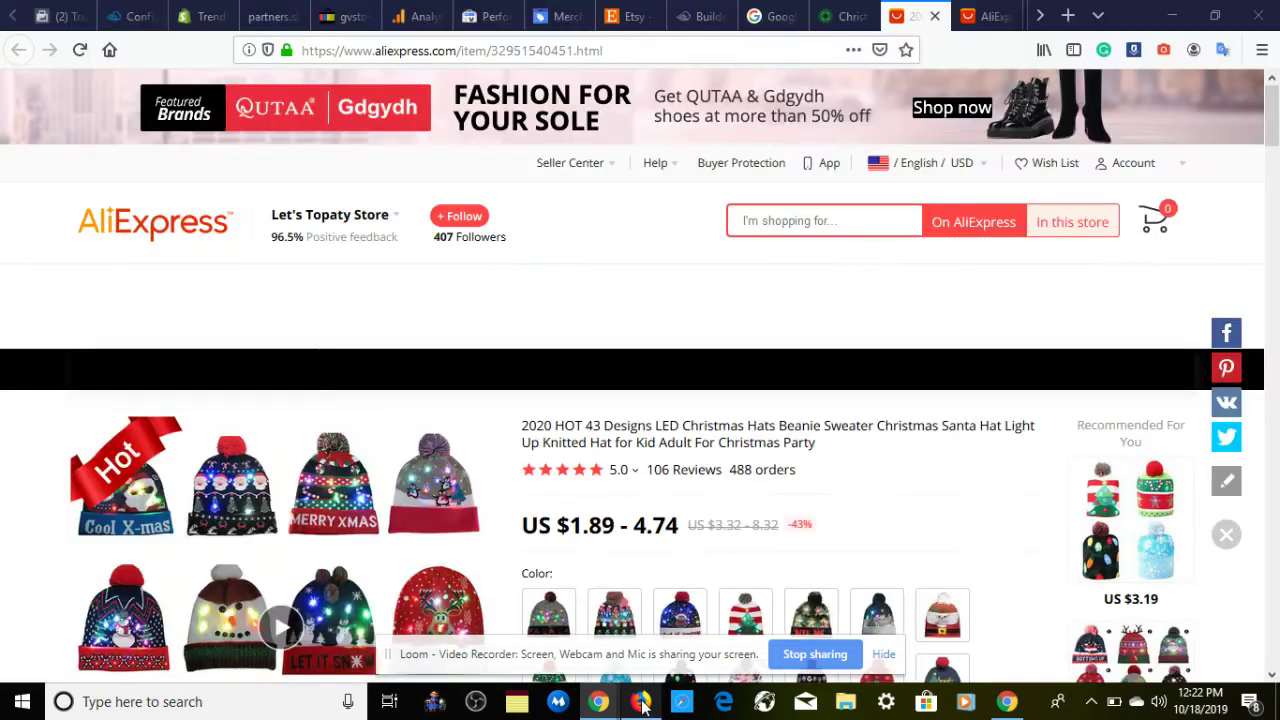
pyautogui.click(829, 50)
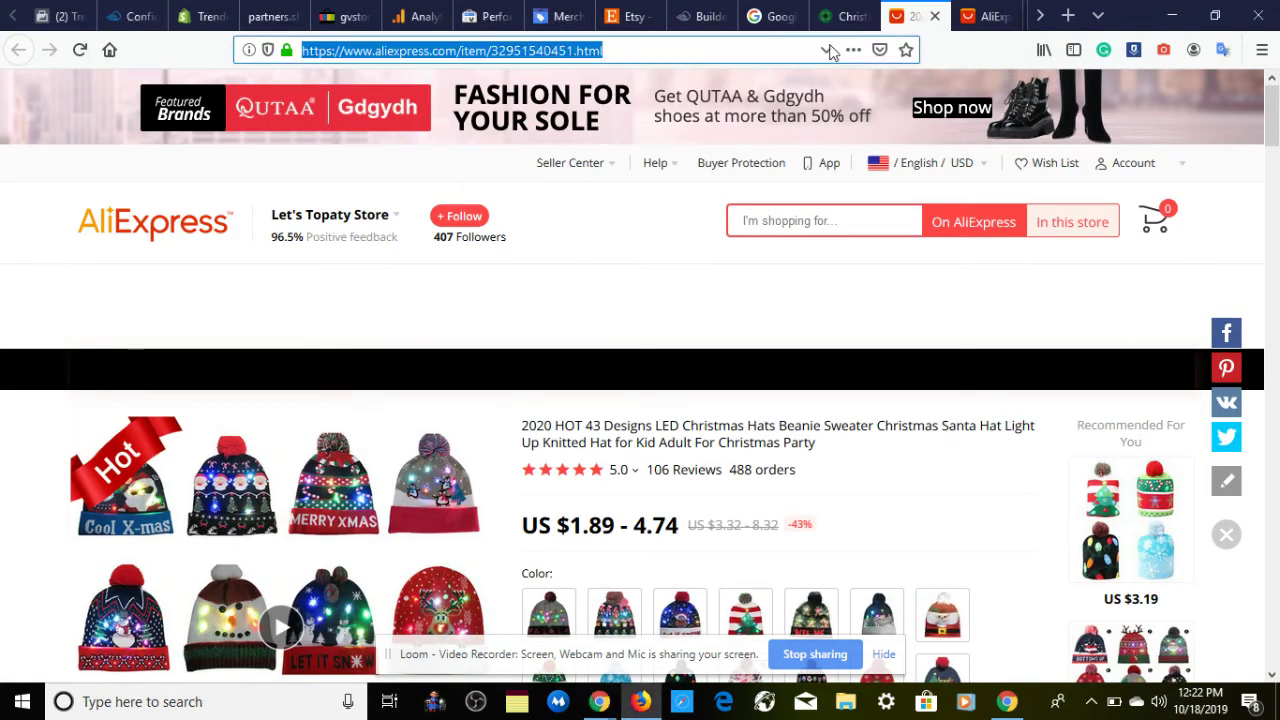
pyautogui.click(829, 12)
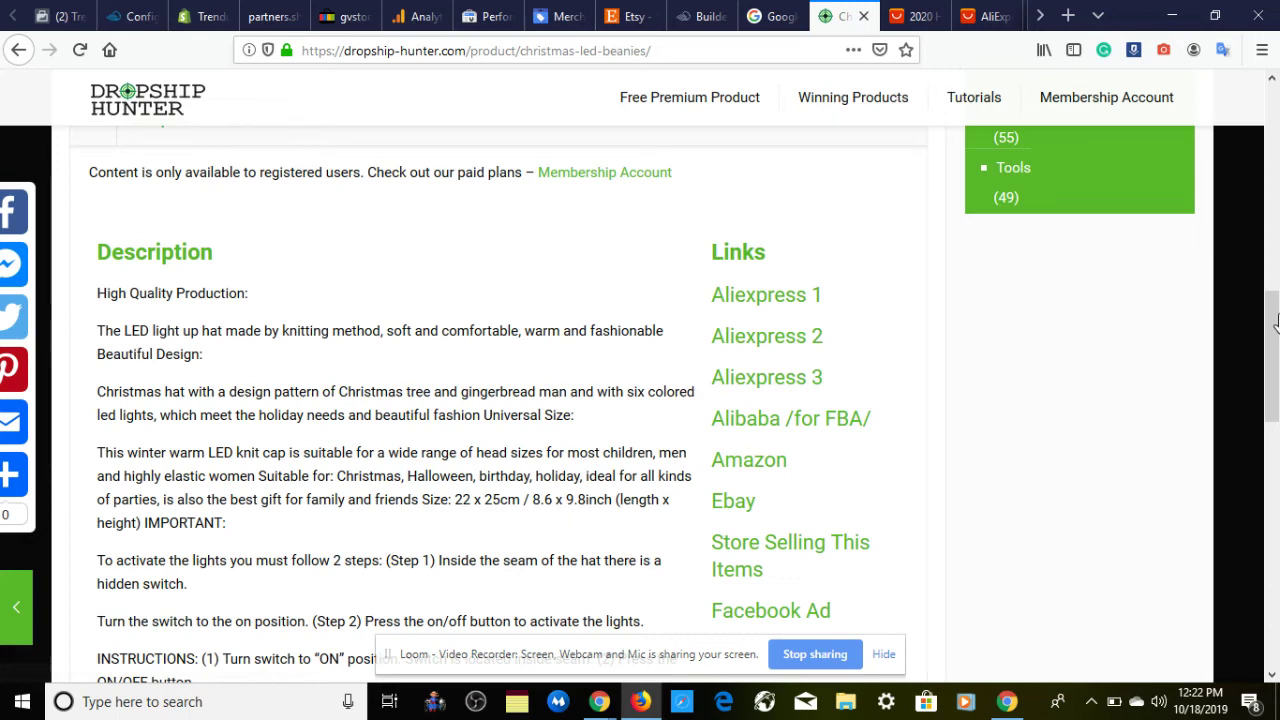
pyautogui.scroll(-1, 1276, 325)
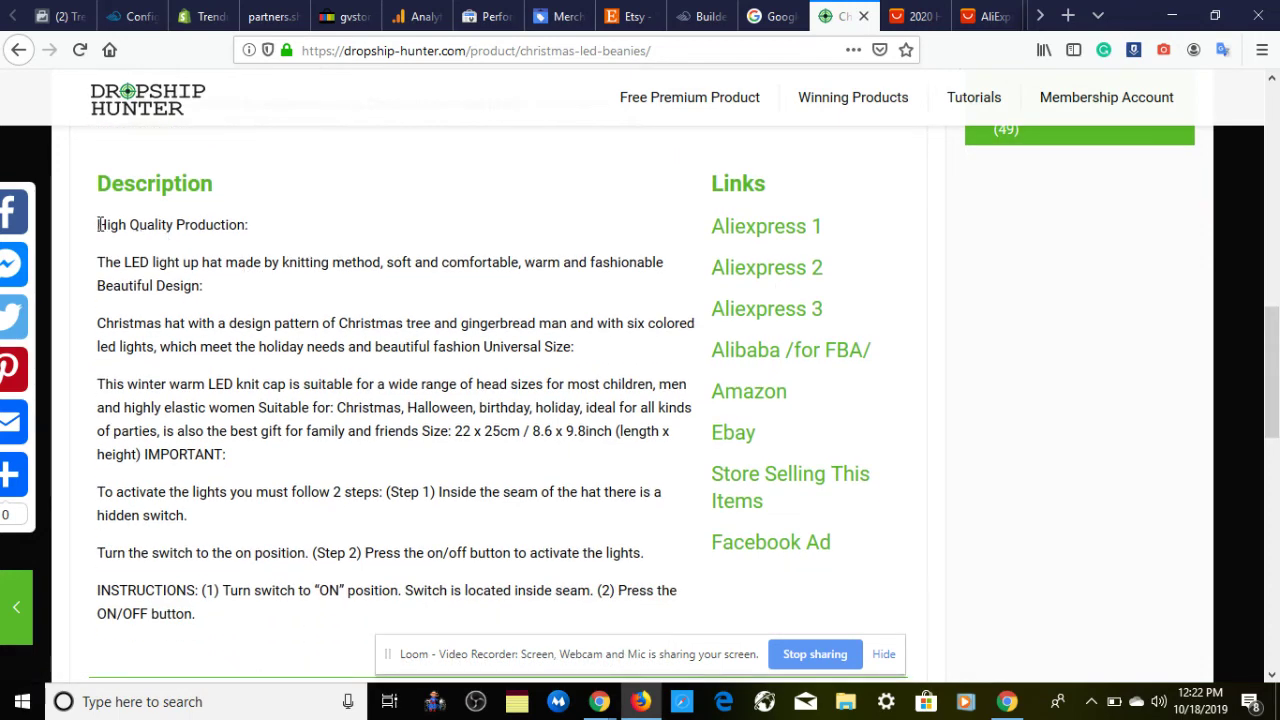
pyautogui.moveTo(97, 225); pyautogui.dragTo(271, 606)
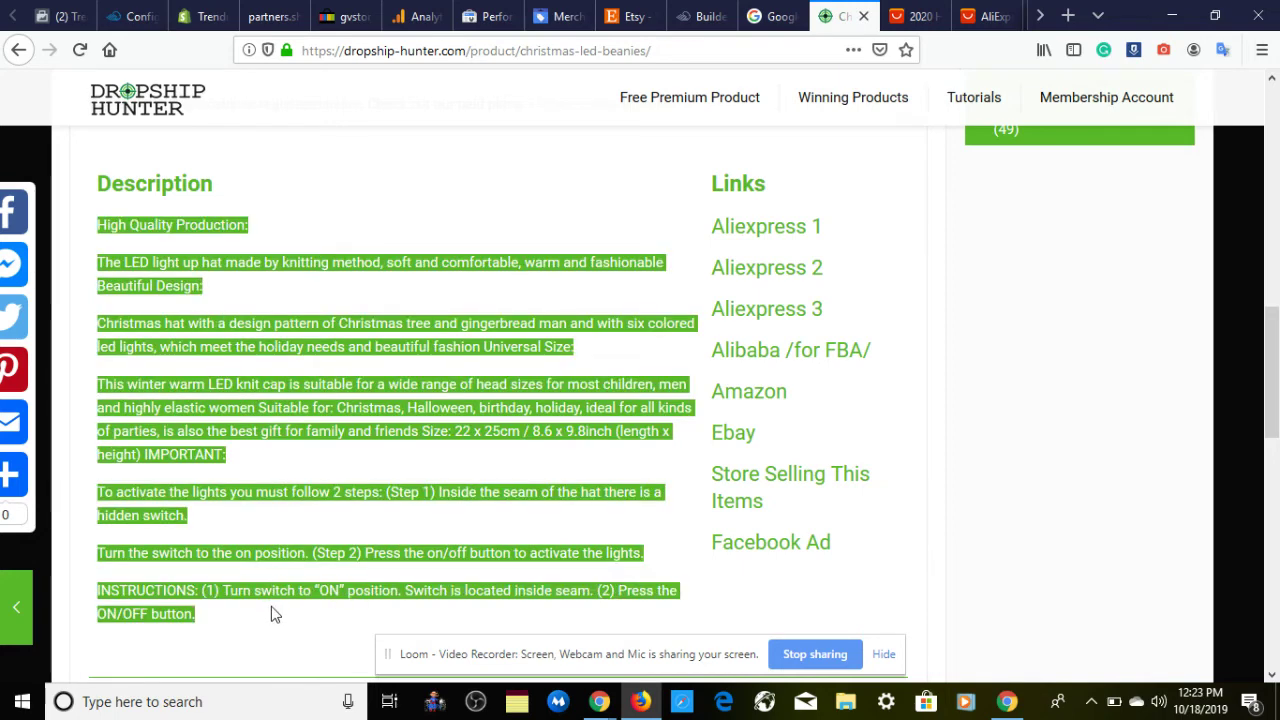
pyautogui.rightClick(293, 428)
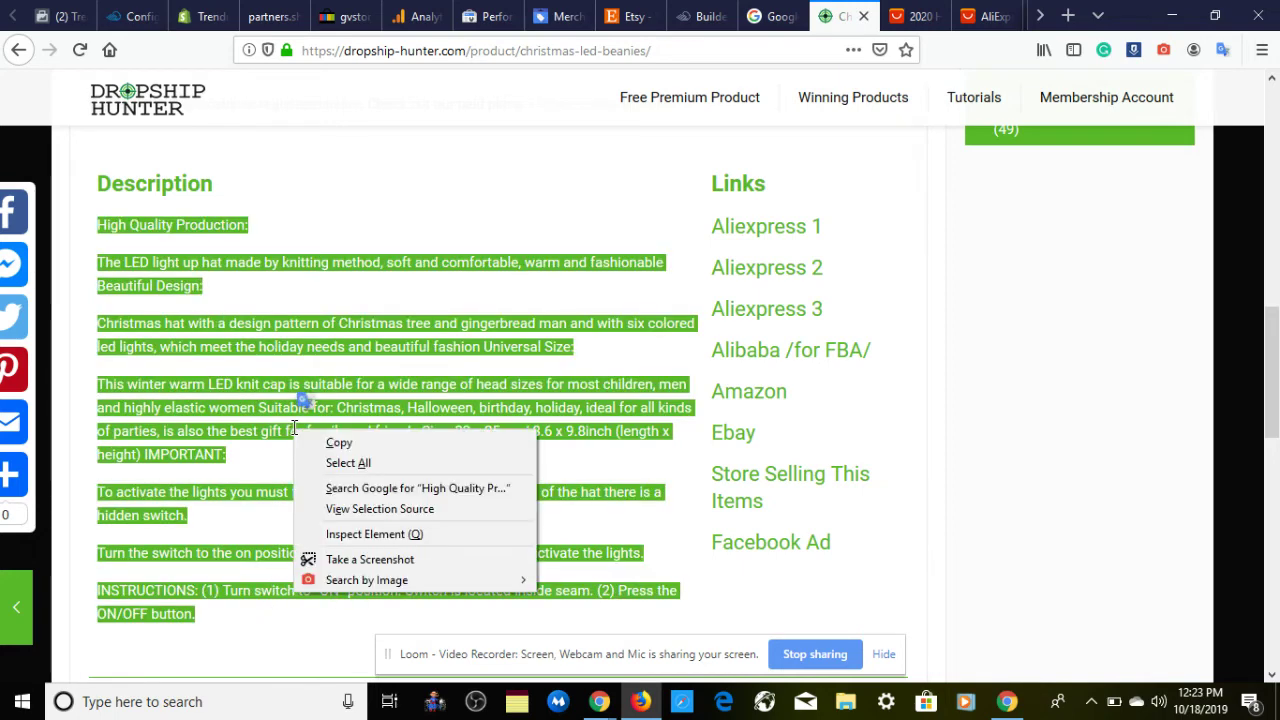
pyautogui.click(350, 443)
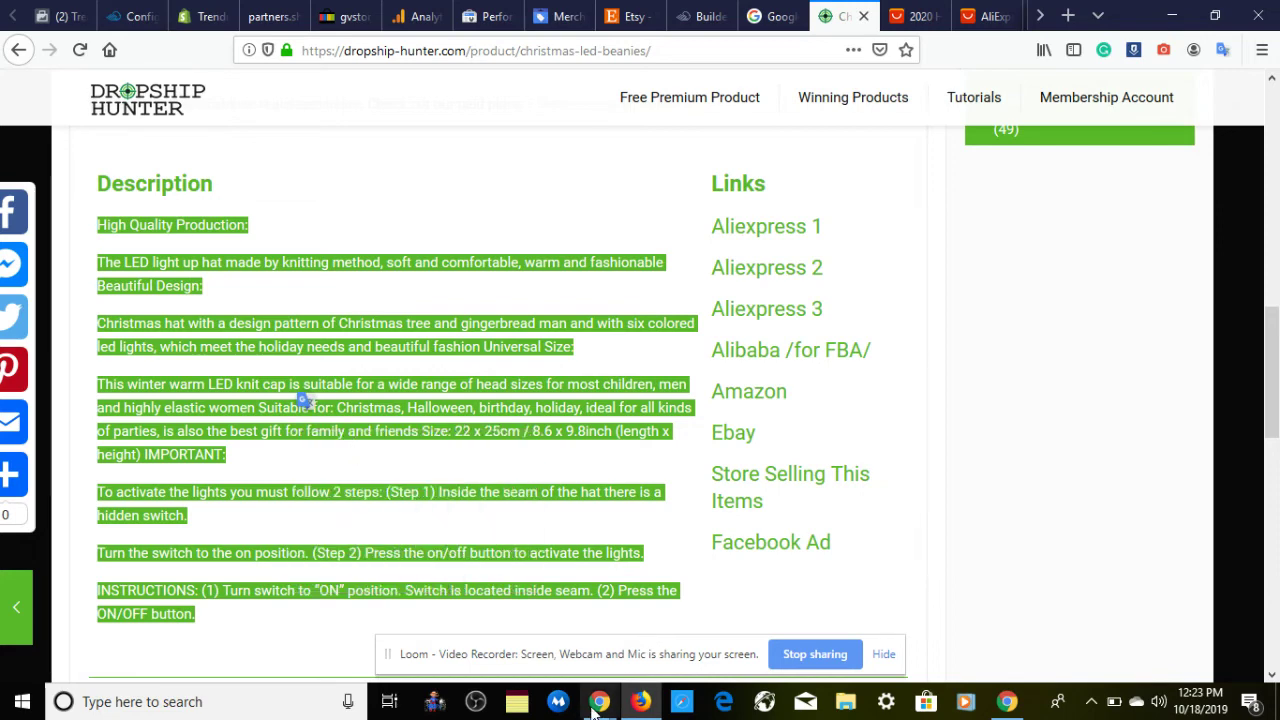
# Return to Oberlo in Chrome and replace the specification lines in the hat's description with the copied text
pyautogui.moveTo(598, 703)
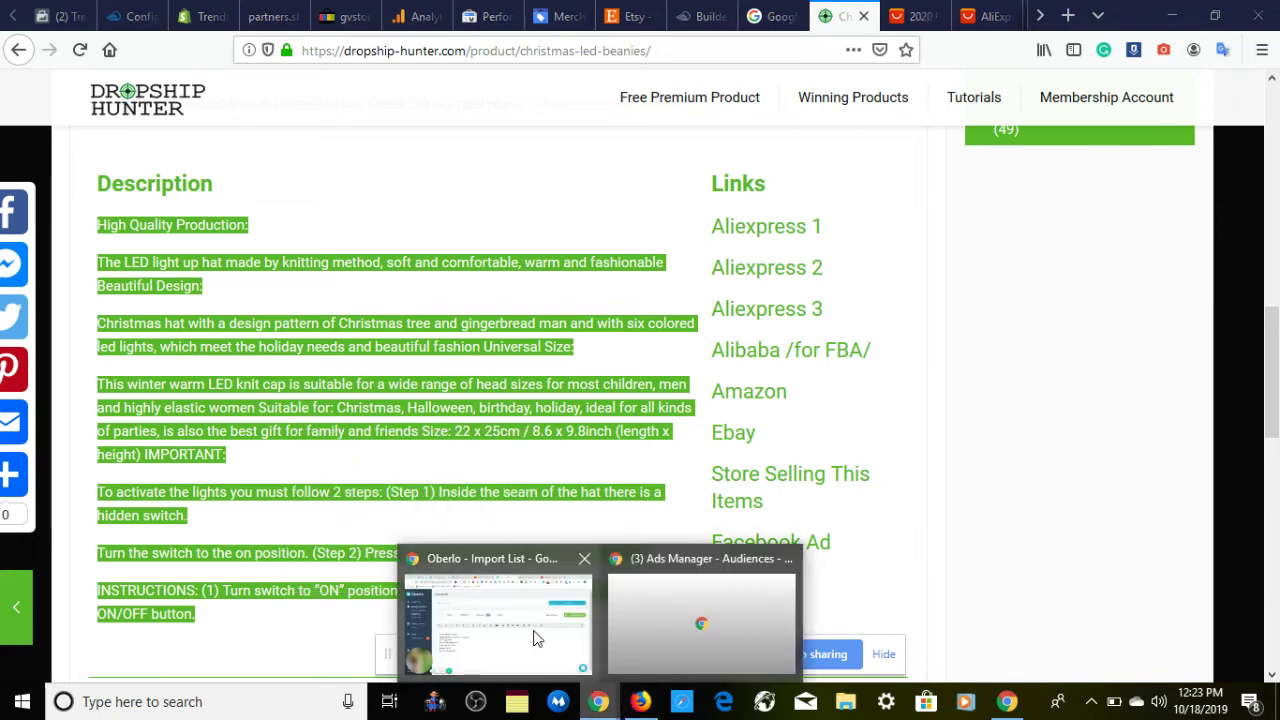
pyautogui.click(535, 638)
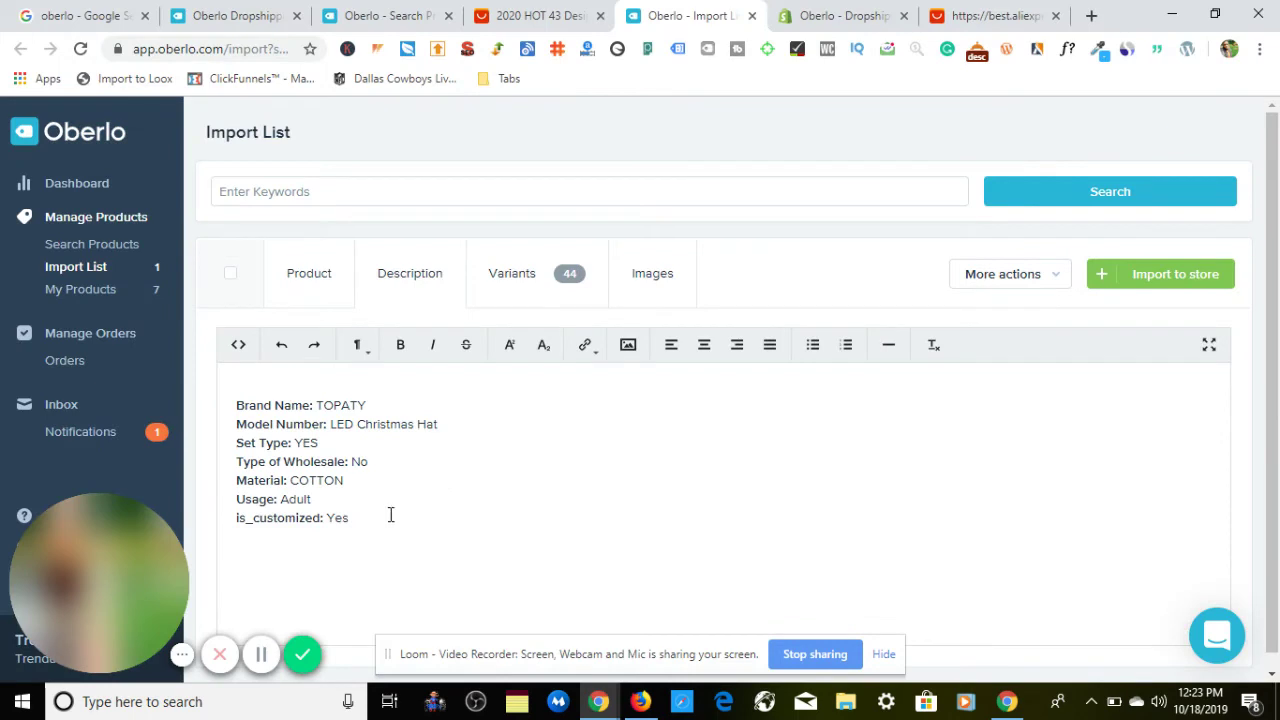
pyautogui.keyDown('shift'); pyautogui.click(239, 404); pyautogui.keyUp('shift')
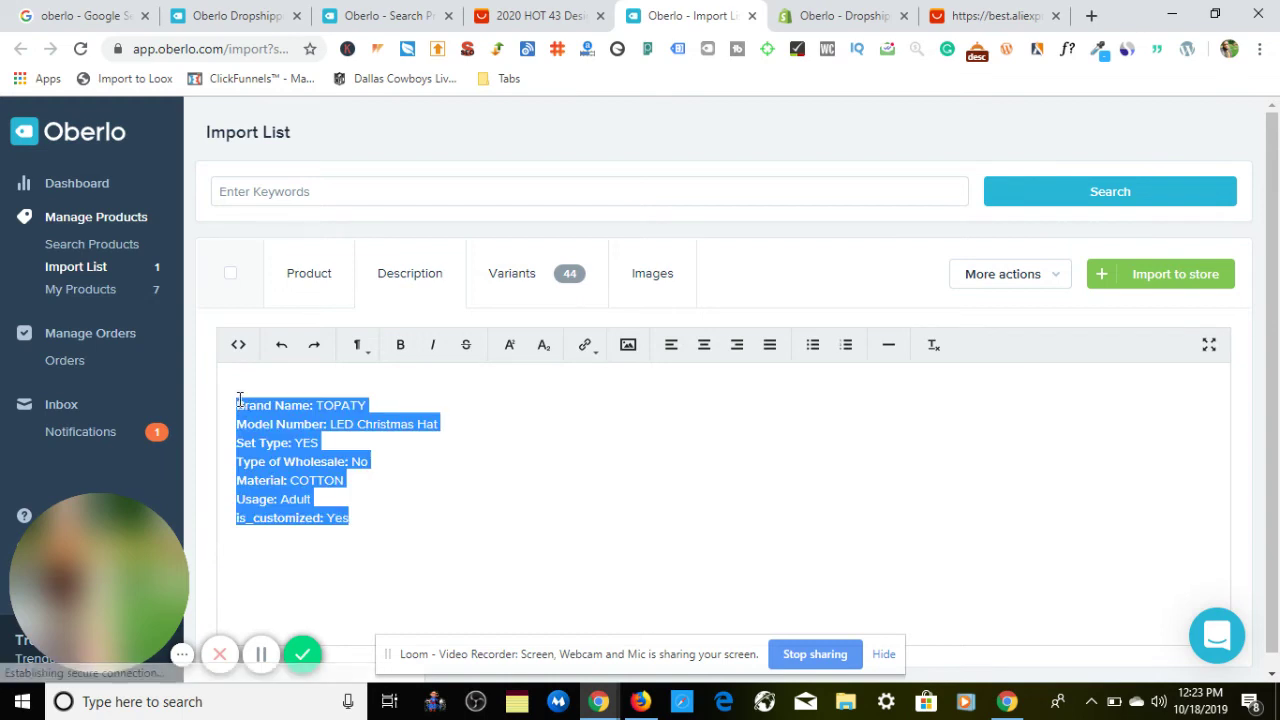
pyautogui.hotkey('ctrl', 'v')
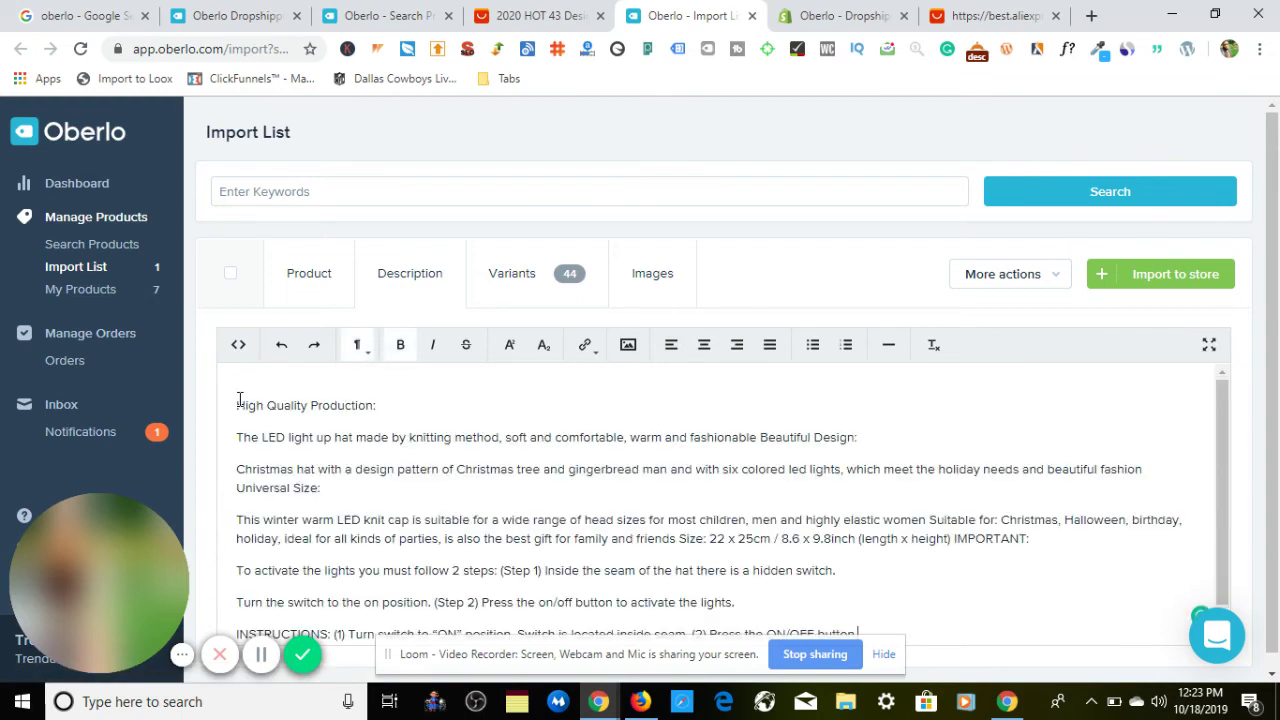
# Set the price of all the hat's variants to US$ 24.99
pyautogui.click(539, 280)
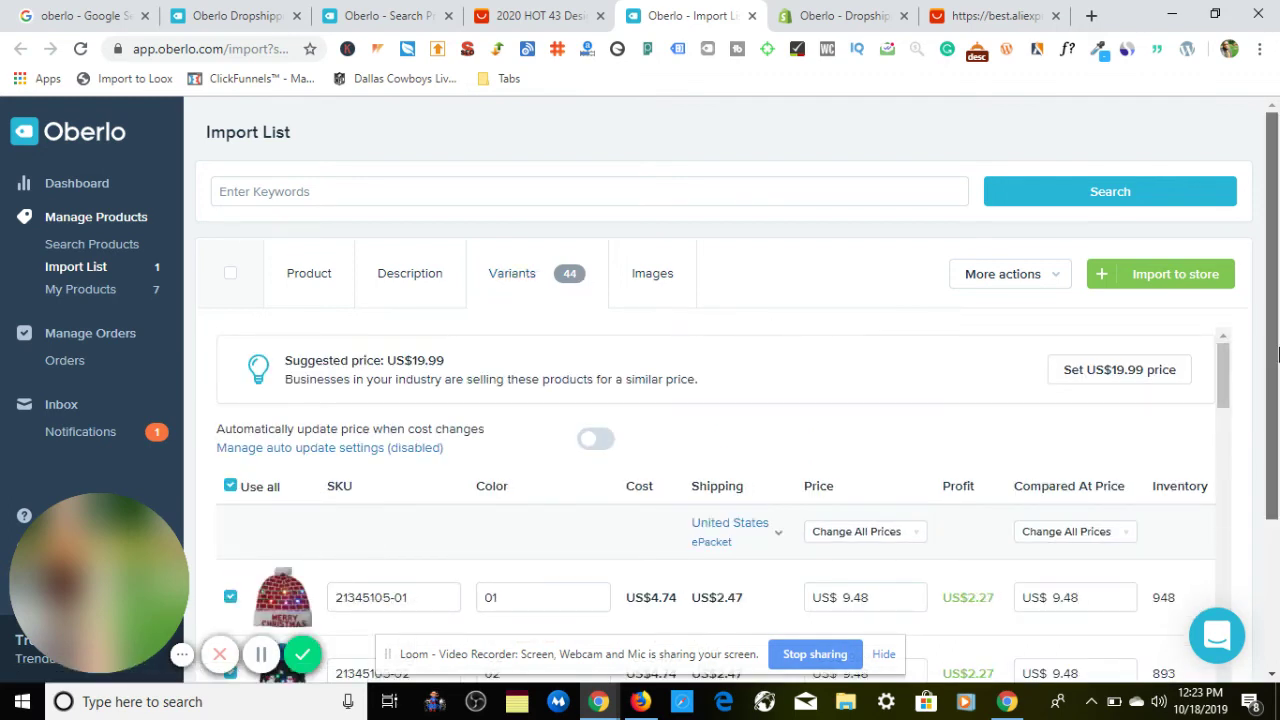
pyautogui.moveTo(1278, 372); pyautogui.dragTo(1278, 472)
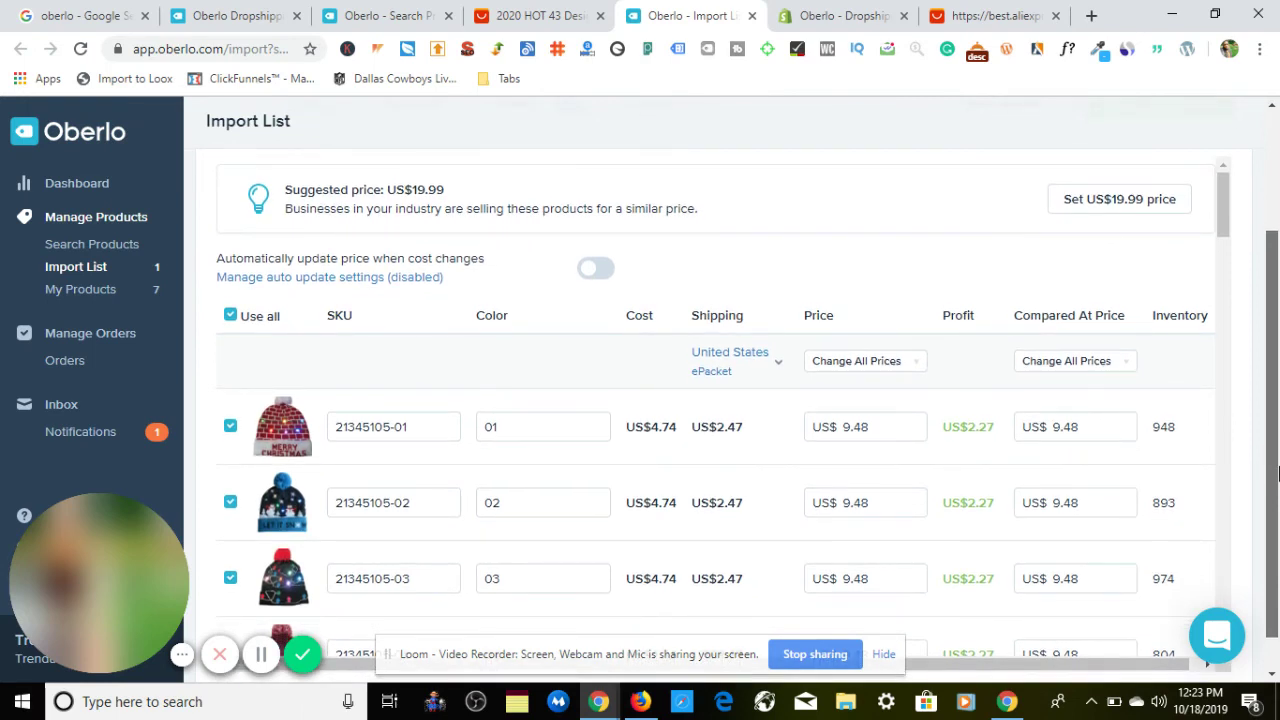
pyautogui.moveTo(1278, 472); pyautogui.dragTo(1278, 473)
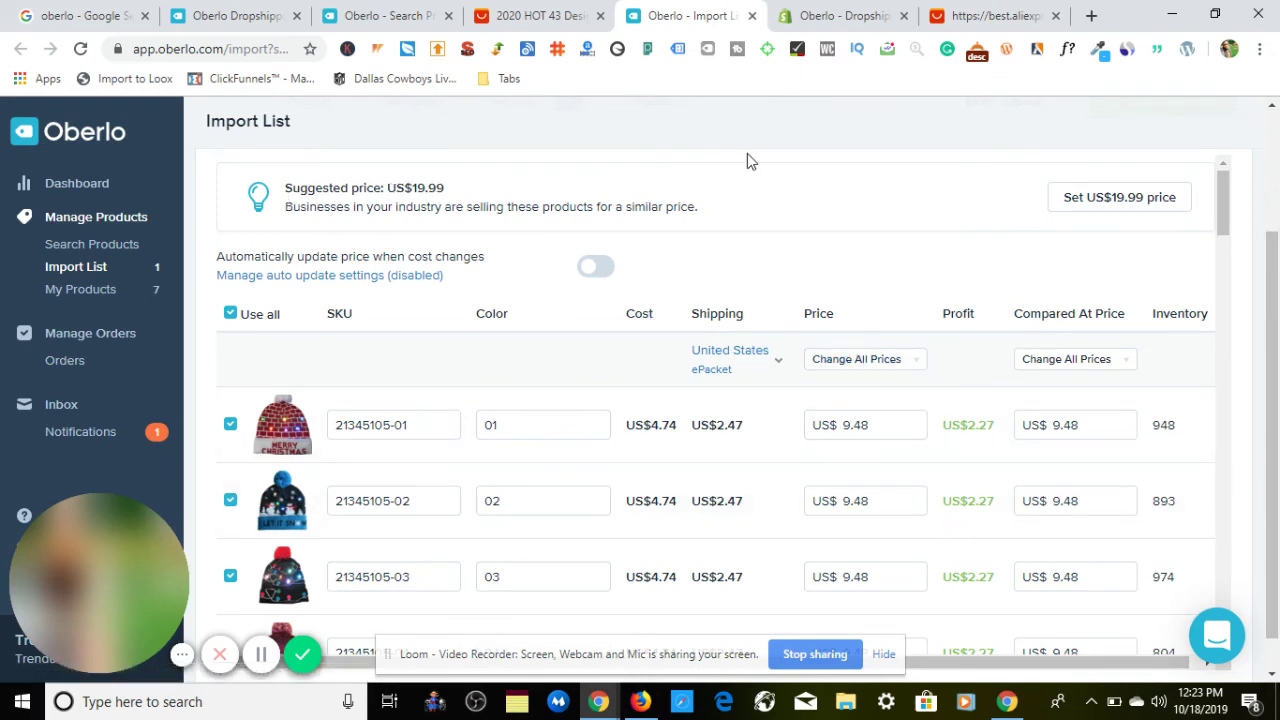
pyautogui.click(825, 363)
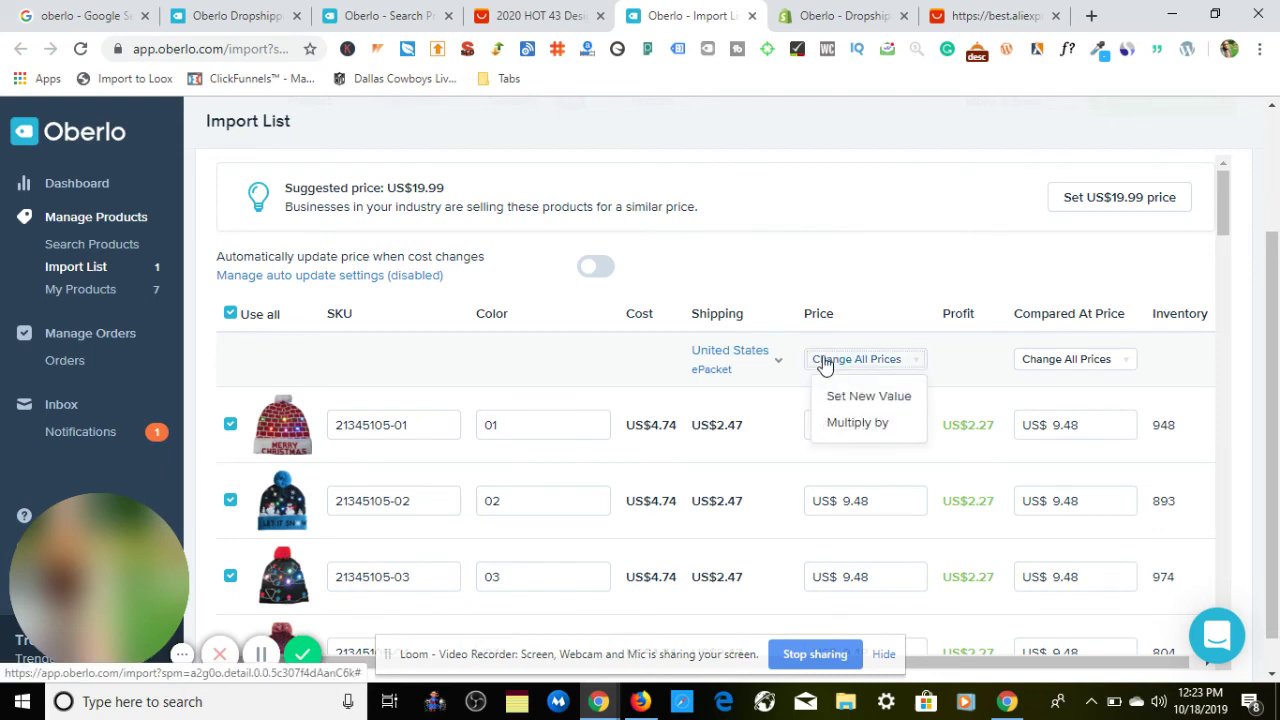
pyautogui.click(852, 396)
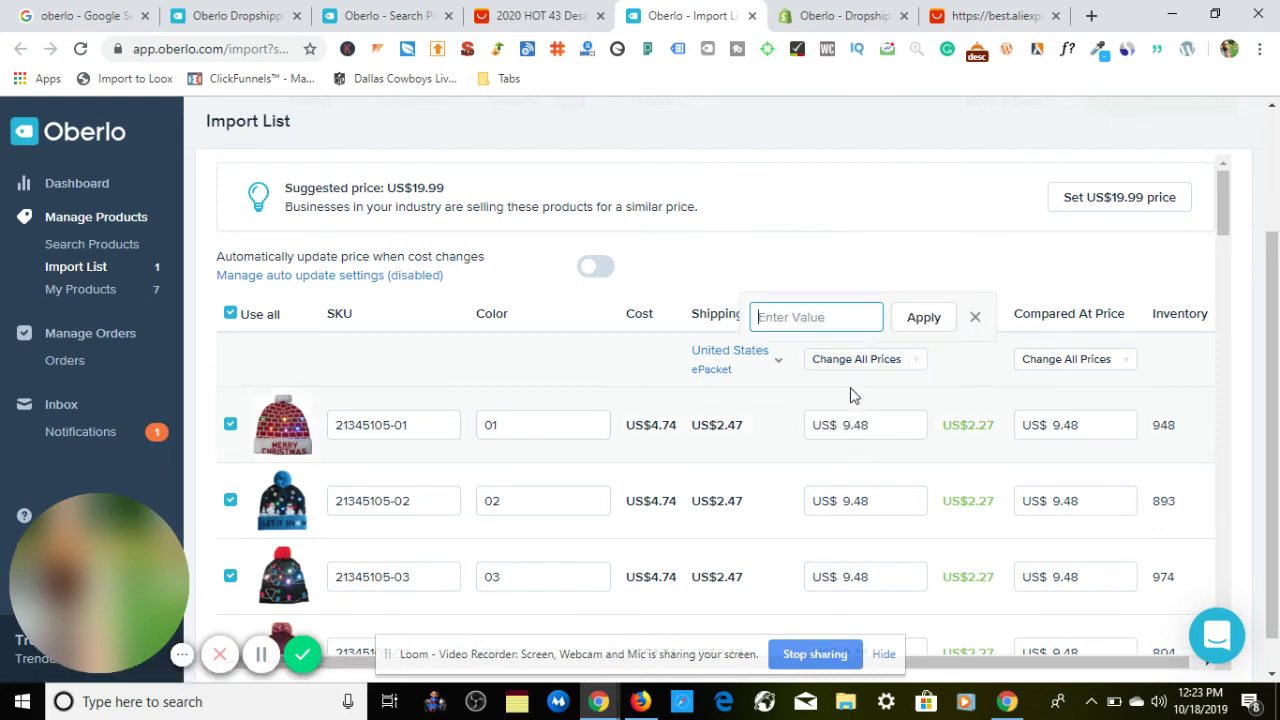
pyautogui.write('24.99')
pyautogui.click(925, 318)
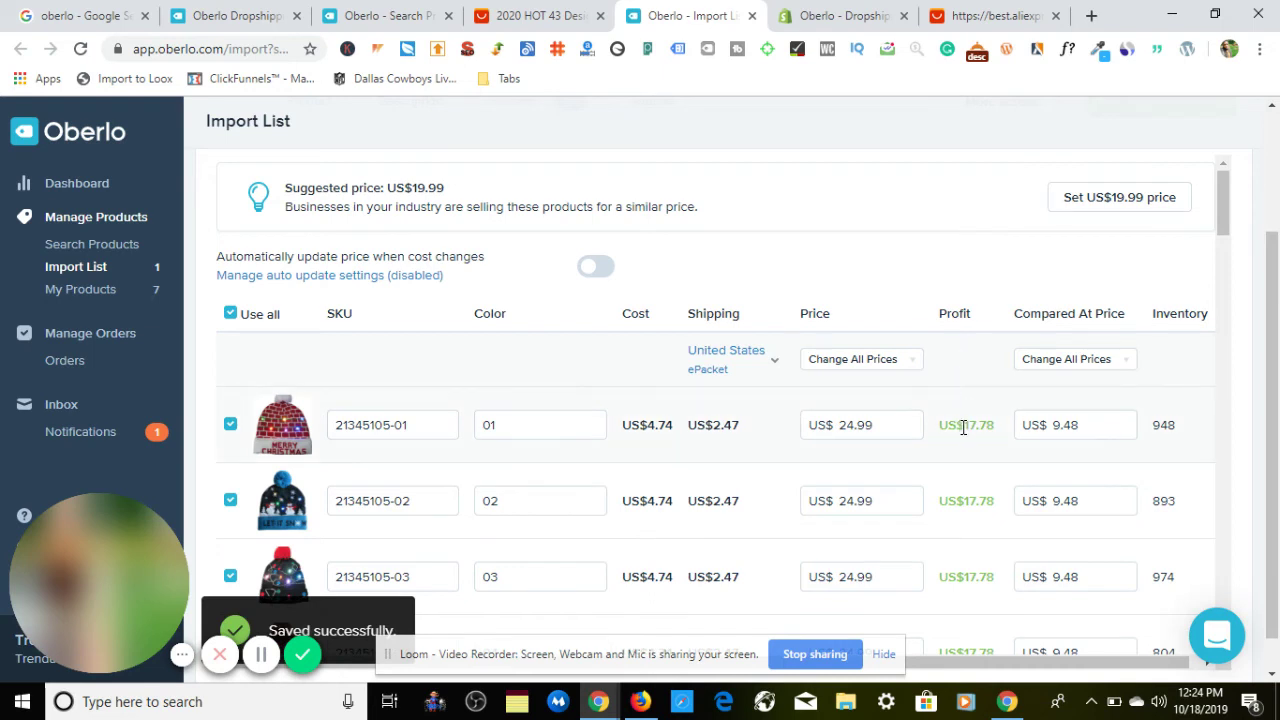
# Set the compared-at price of all the hat's variants to US$ 44.99
pyautogui.click(1088, 360)
pyautogui.click(1072, 395)
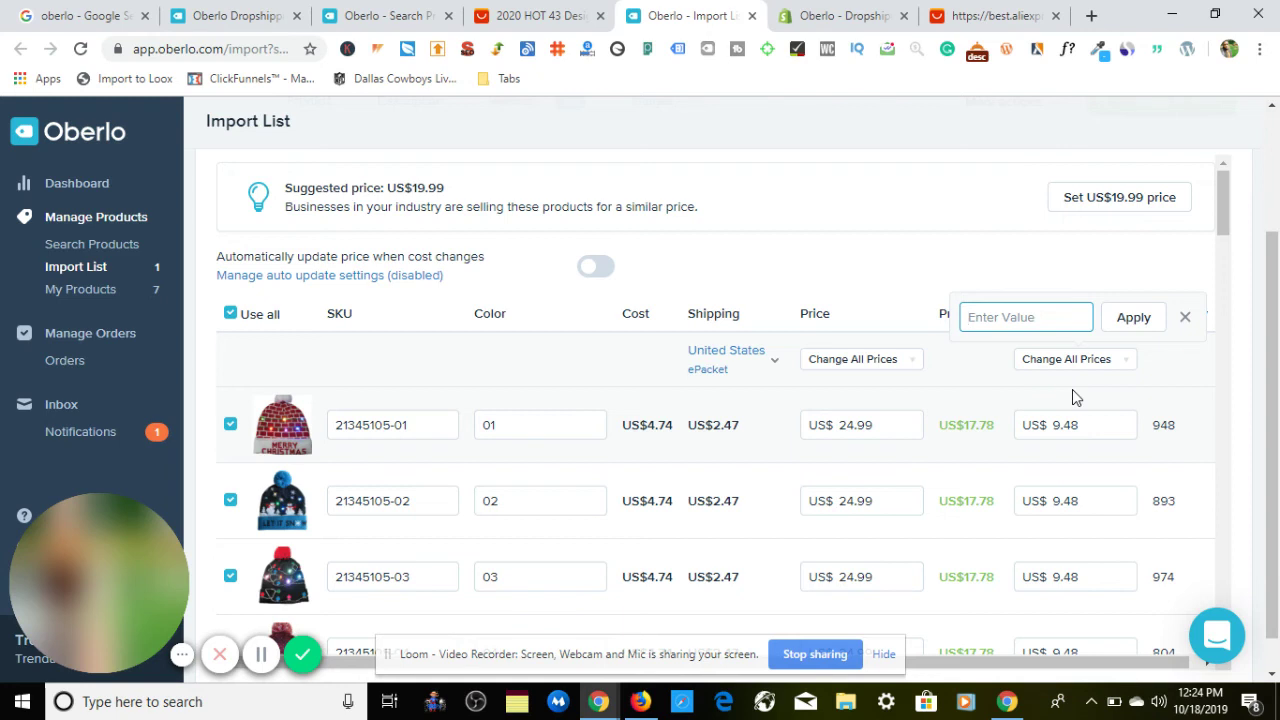
pyautogui.write('44.99')
pyautogui.click(1133, 317)
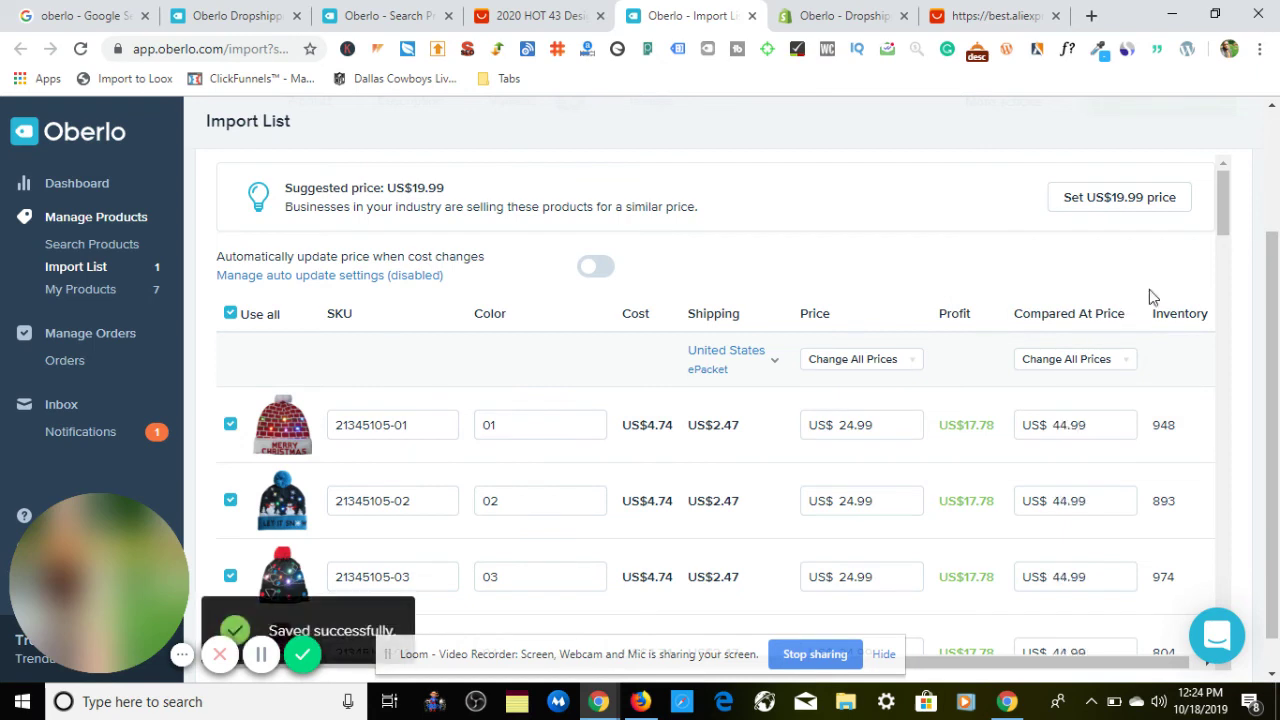
# Review the hat's product images with all of them kept selected, and import the product to the store
pyautogui.moveTo(1275, 289); pyautogui.dragTo(1274, 243)
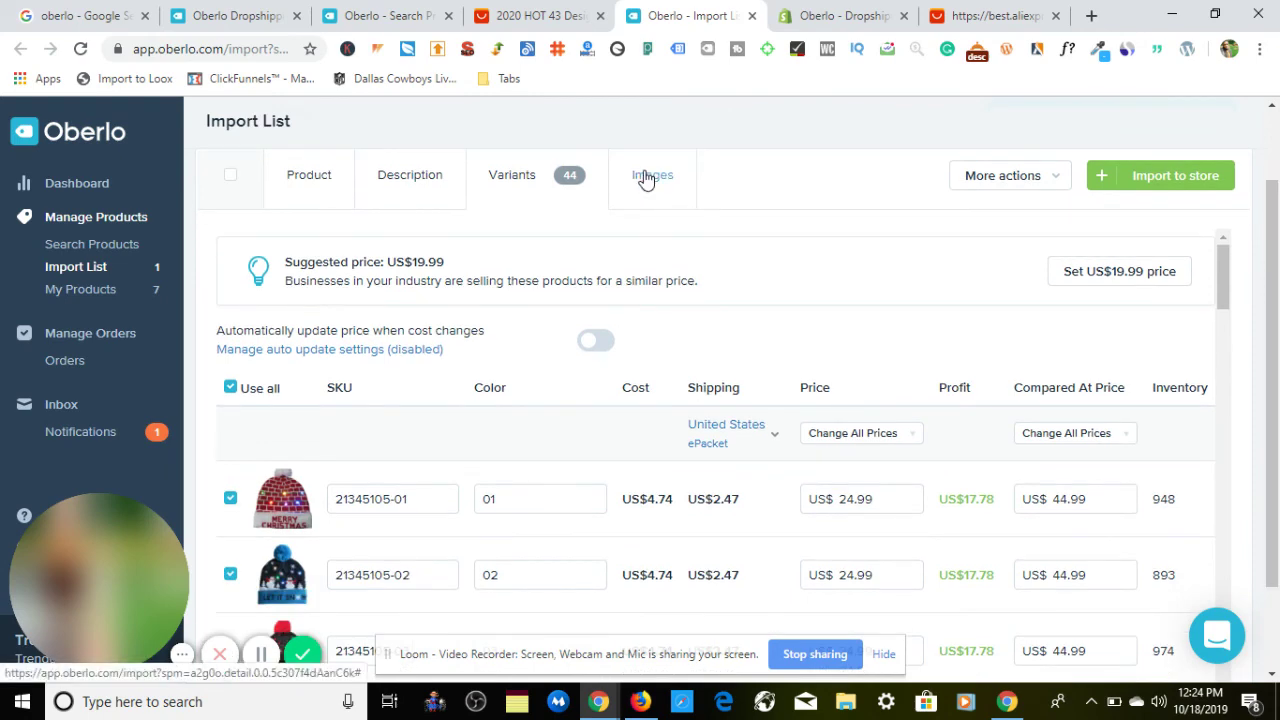
pyautogui.click(646, 178)
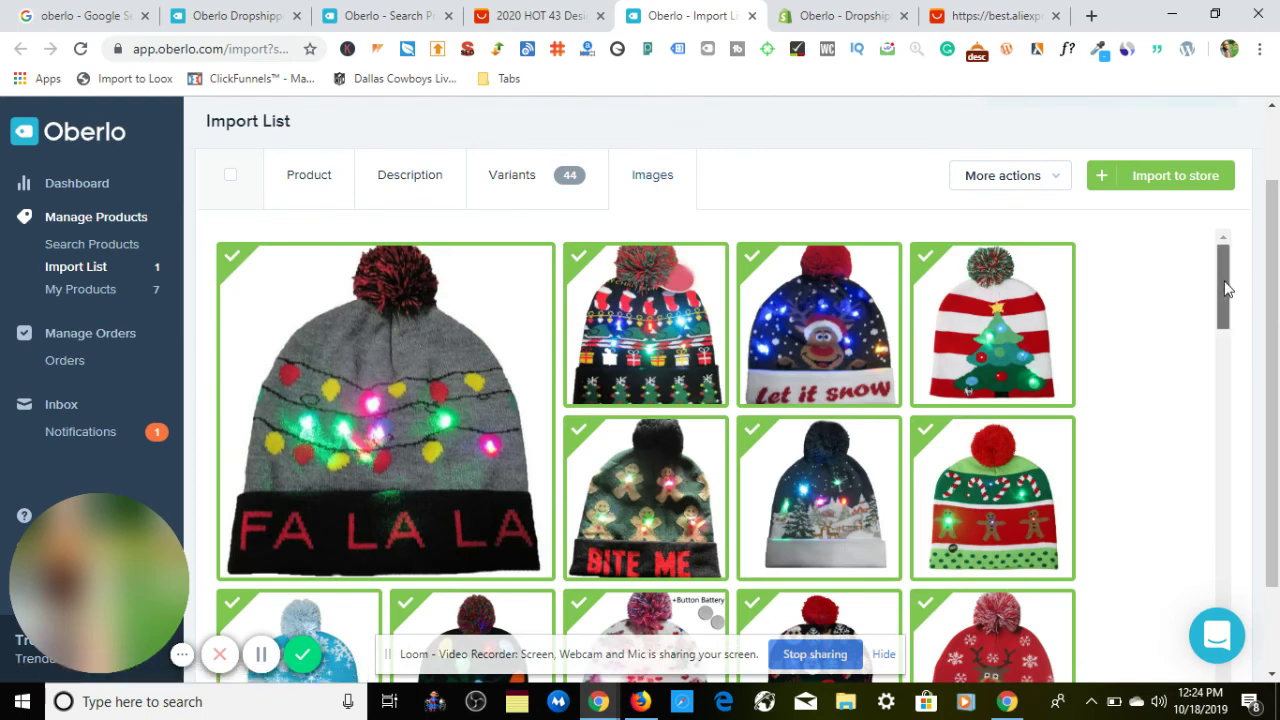
pyautogui.moveTo(1224, 288)
pyautogui.mouseDown()
pyautogui.moveTo(1236, 360)
pyautogui.moveTo(1265, 414)
pyautogui.moveTo(1262, 536)
pyautogui.moveTo(1236, 553)
pyautogui.moveTo(1230, 284)
pyautogui.mouseUp()
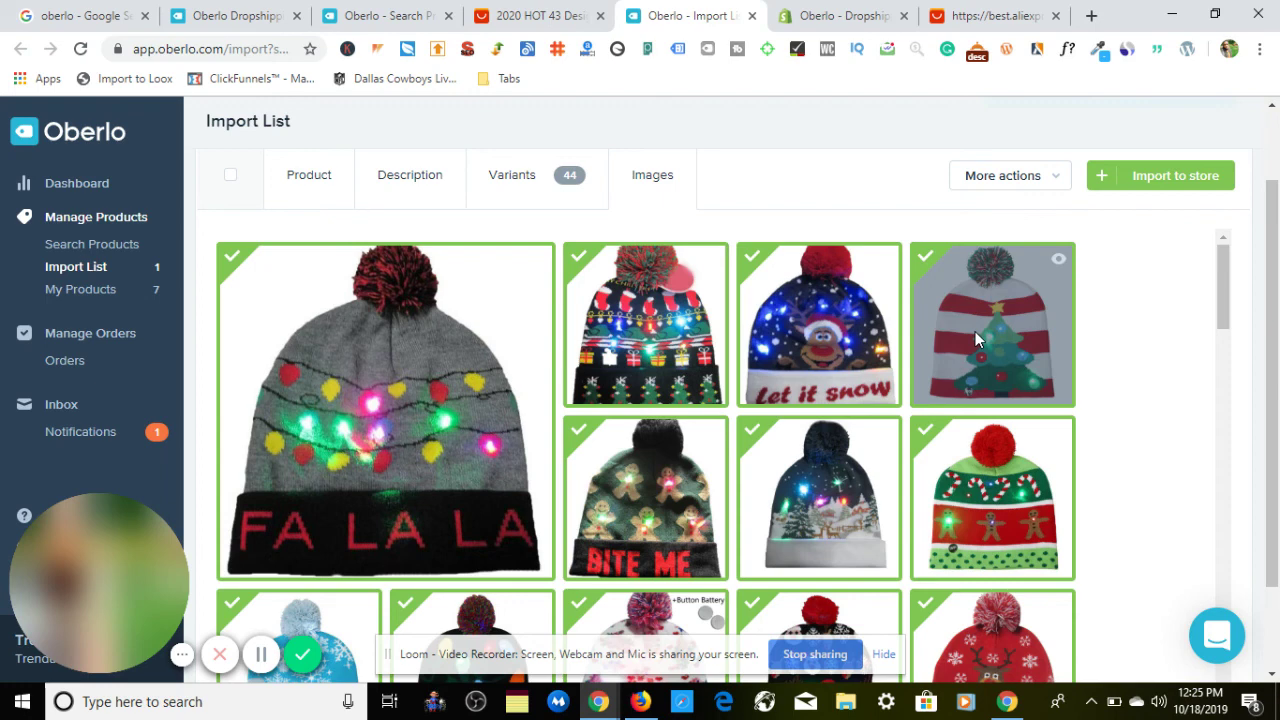
pyautogui.click(1148, 190)
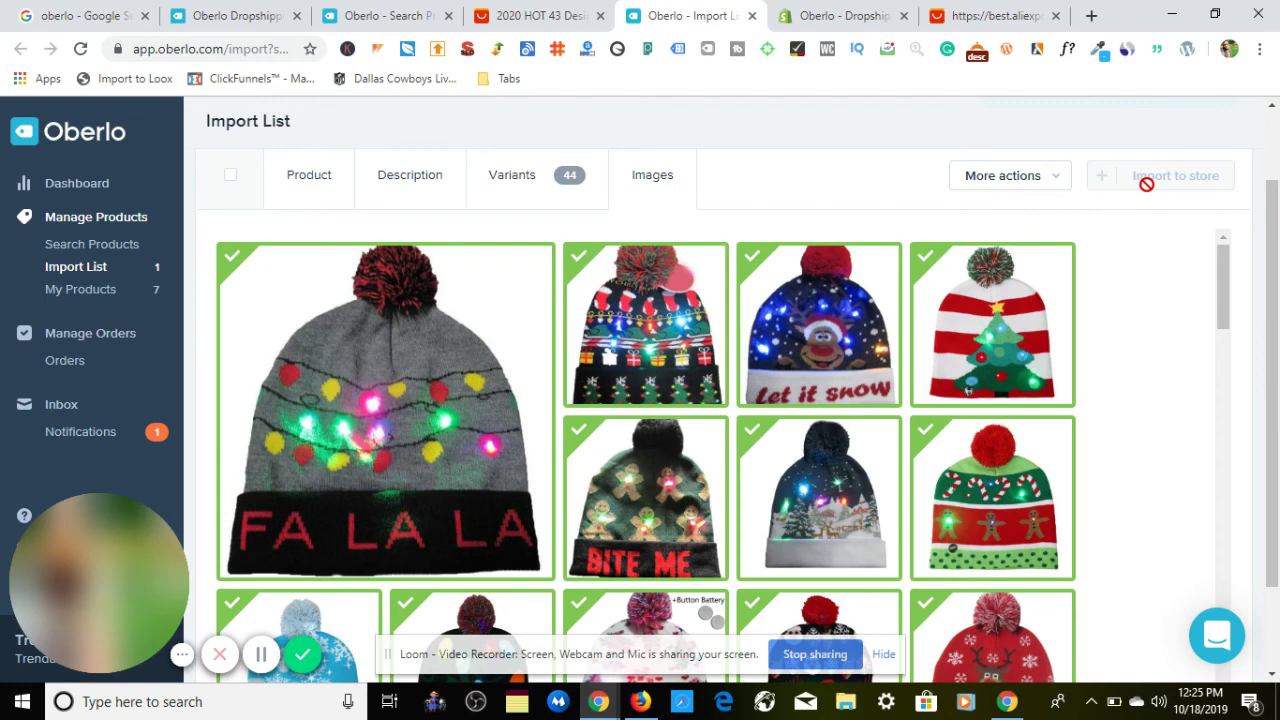